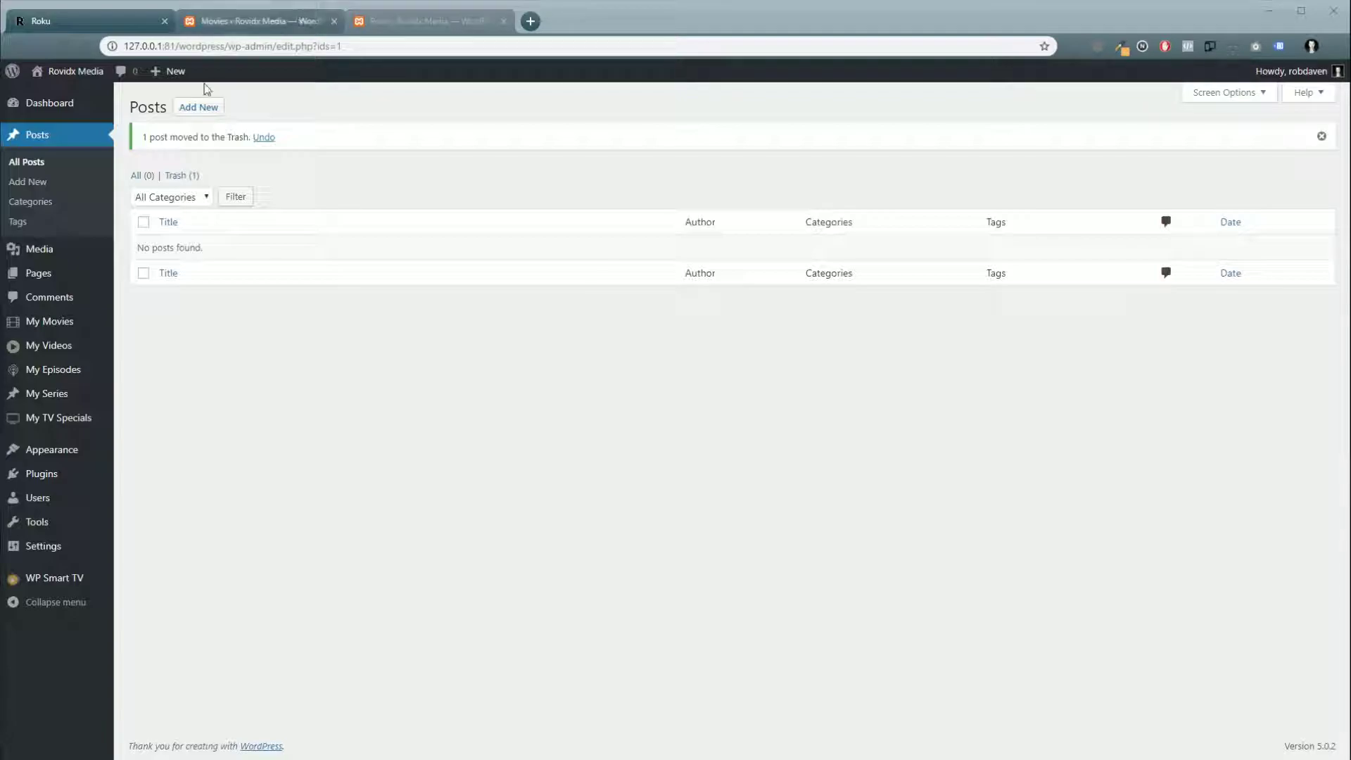
Create a new post with the title 'Some title' and the body text 'Some description.'
{"action": "left_click", "coordinate": [194, 111]}
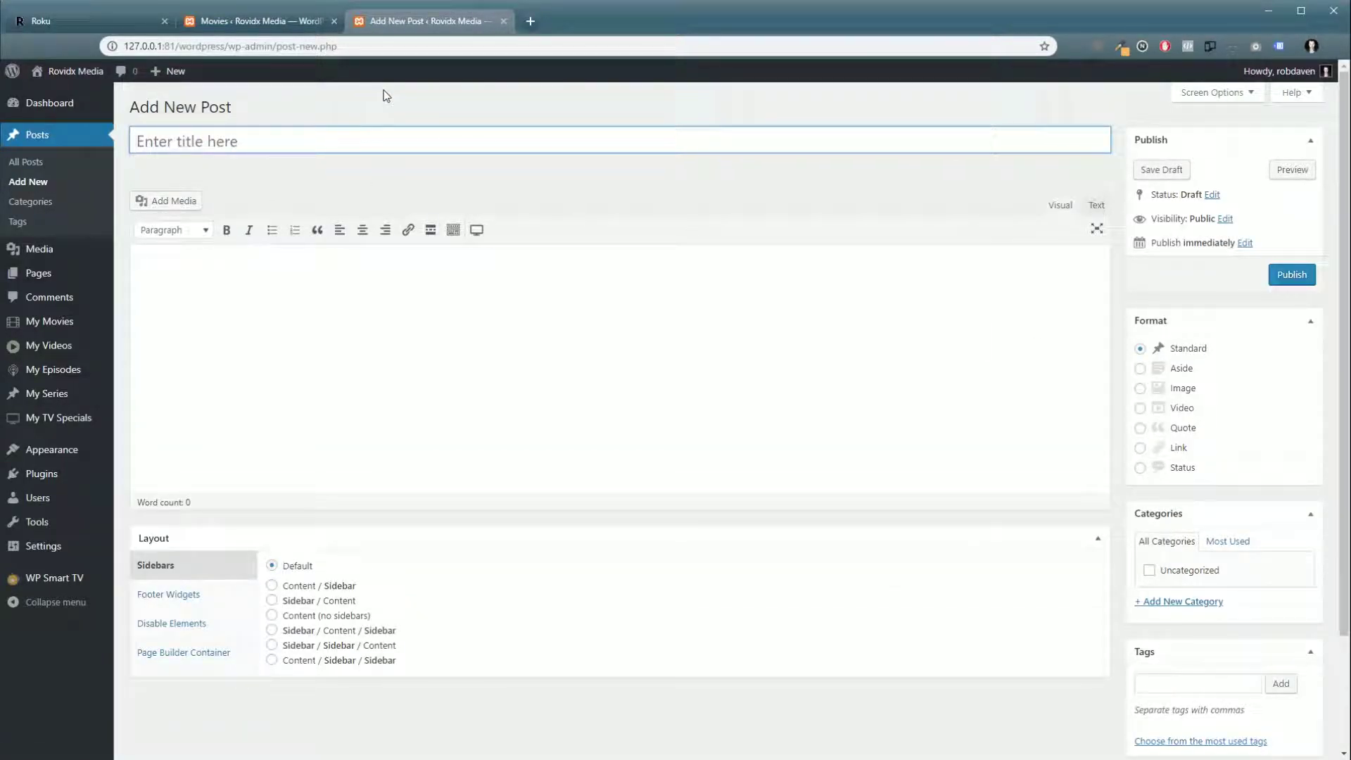
{"action": "type", "text": "Some tim"}
{"action": "type", "text": "le"}
{"action": "key", "text": "Tab"}
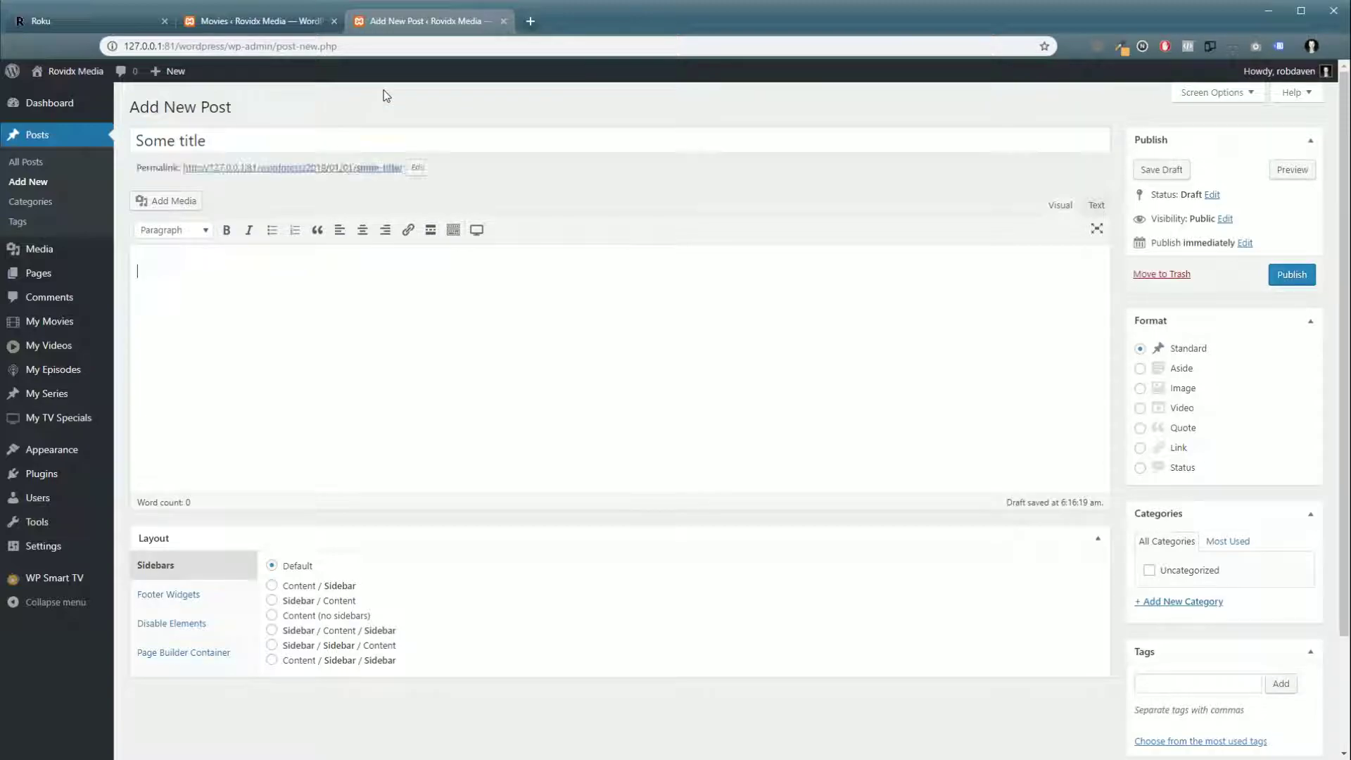
{"action": "type", "text": "Some description."}
Embed the TV video player for 'Title for Video' (id 5) in the post and publish it
{"action": "left_click", "coordinate": [476, 231]}
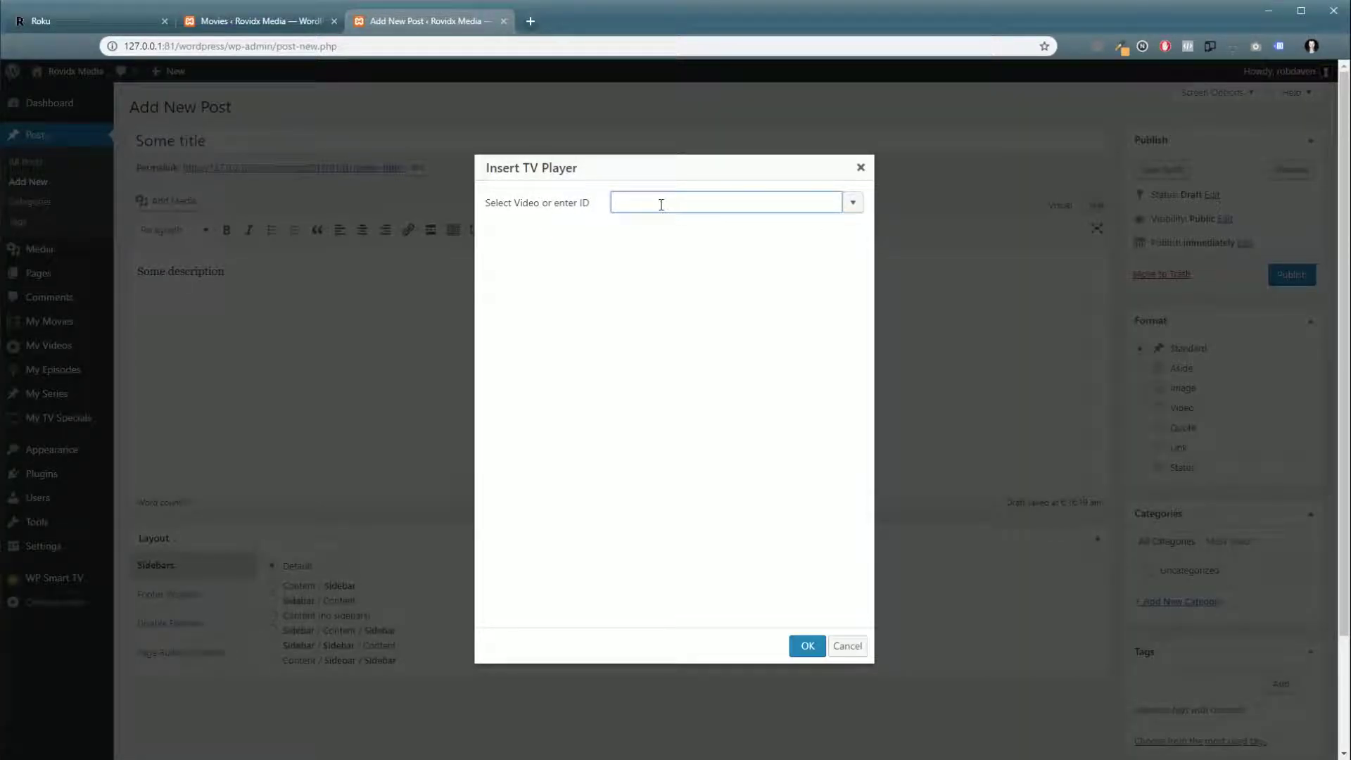
{"action": "left_click", "coordinate": [852, 203]}
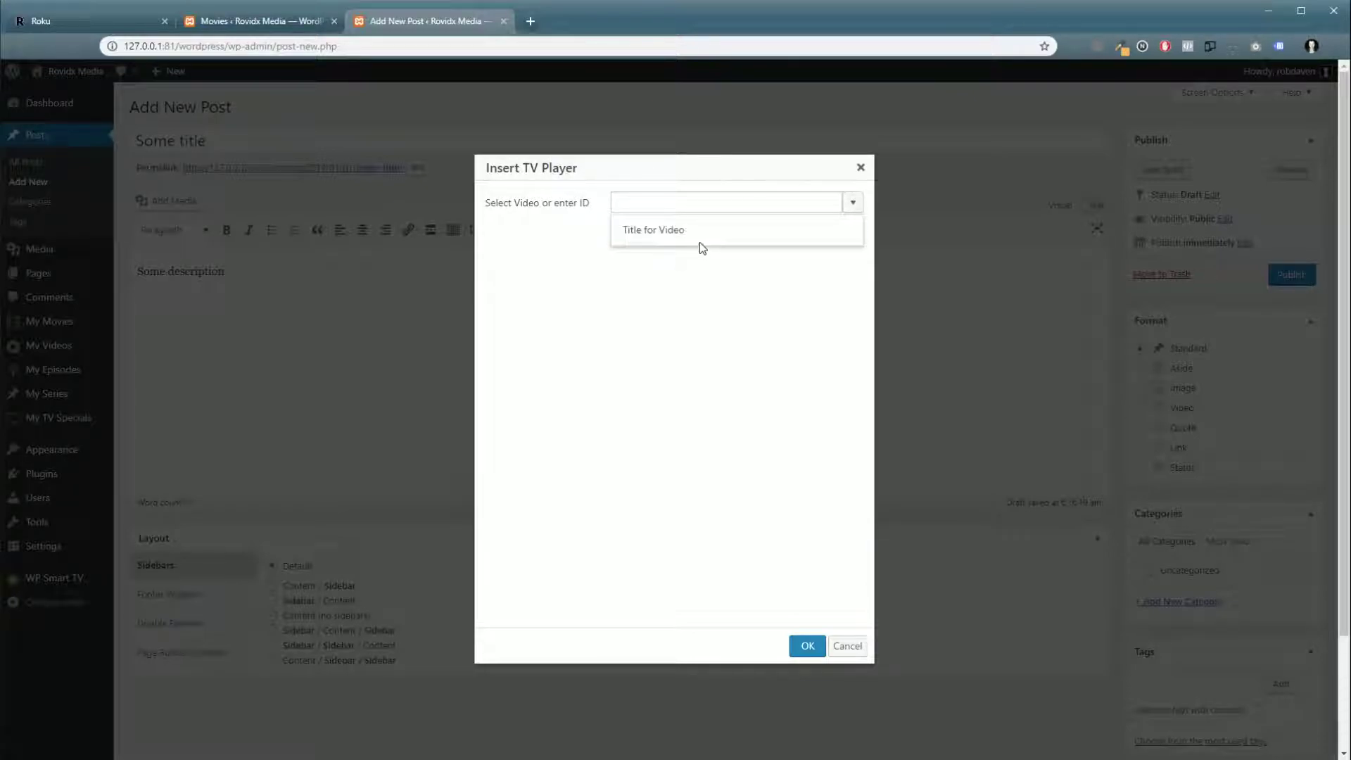
{"action": "left_click", "coordinate": [658, 238]}
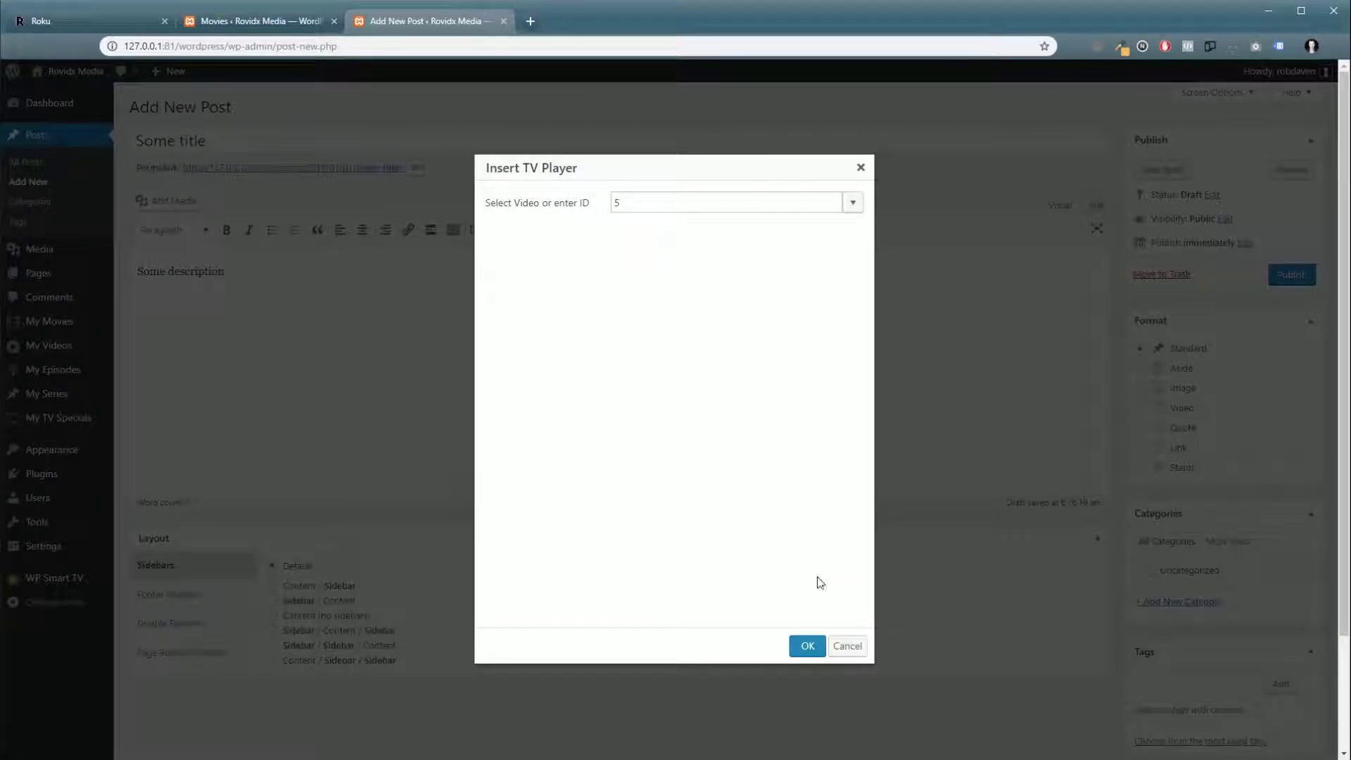
{"action": "left_click", "coordinate": [807, 647]}
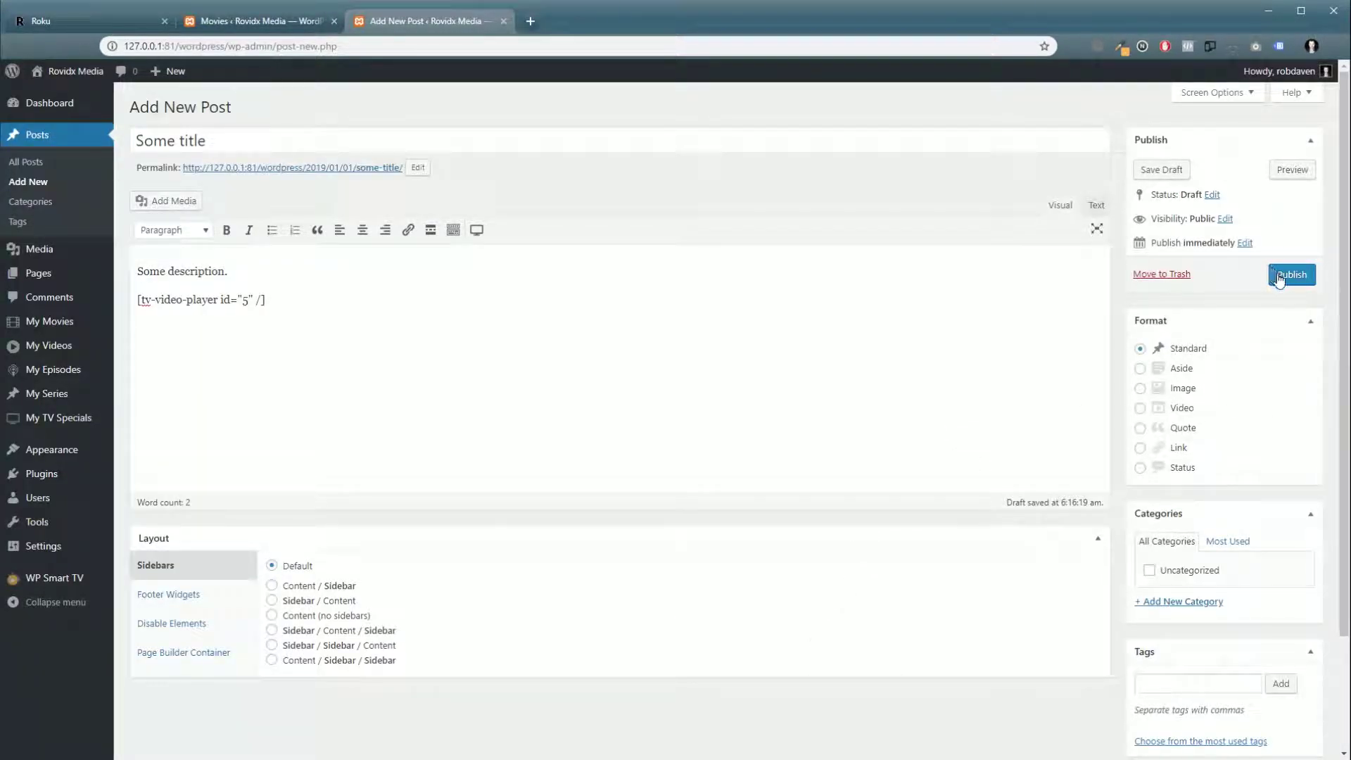
{"action": "left_click", "coordinate": [1291, 275]}
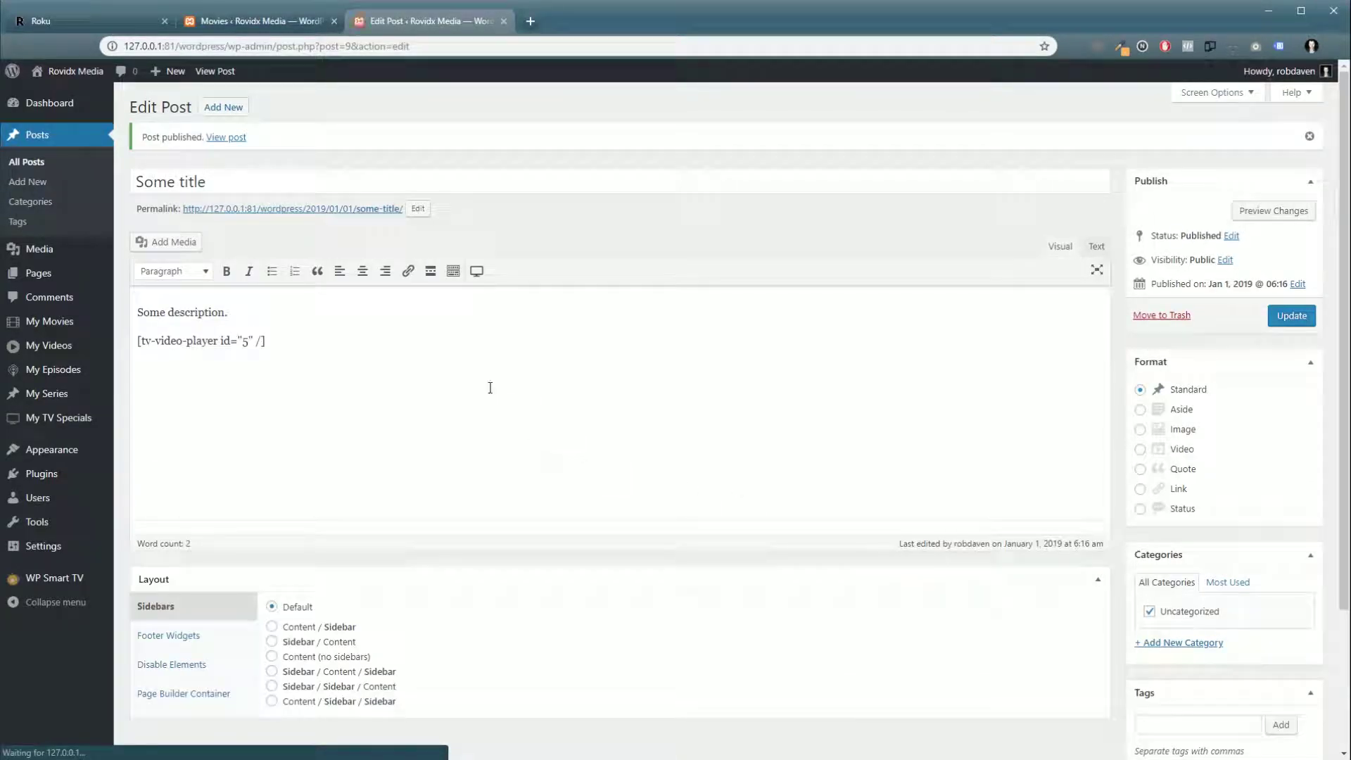
Open the published post's permalink in a new tab and switch to that tab
{"action": "right_click", "coordinate": [270, 210]}
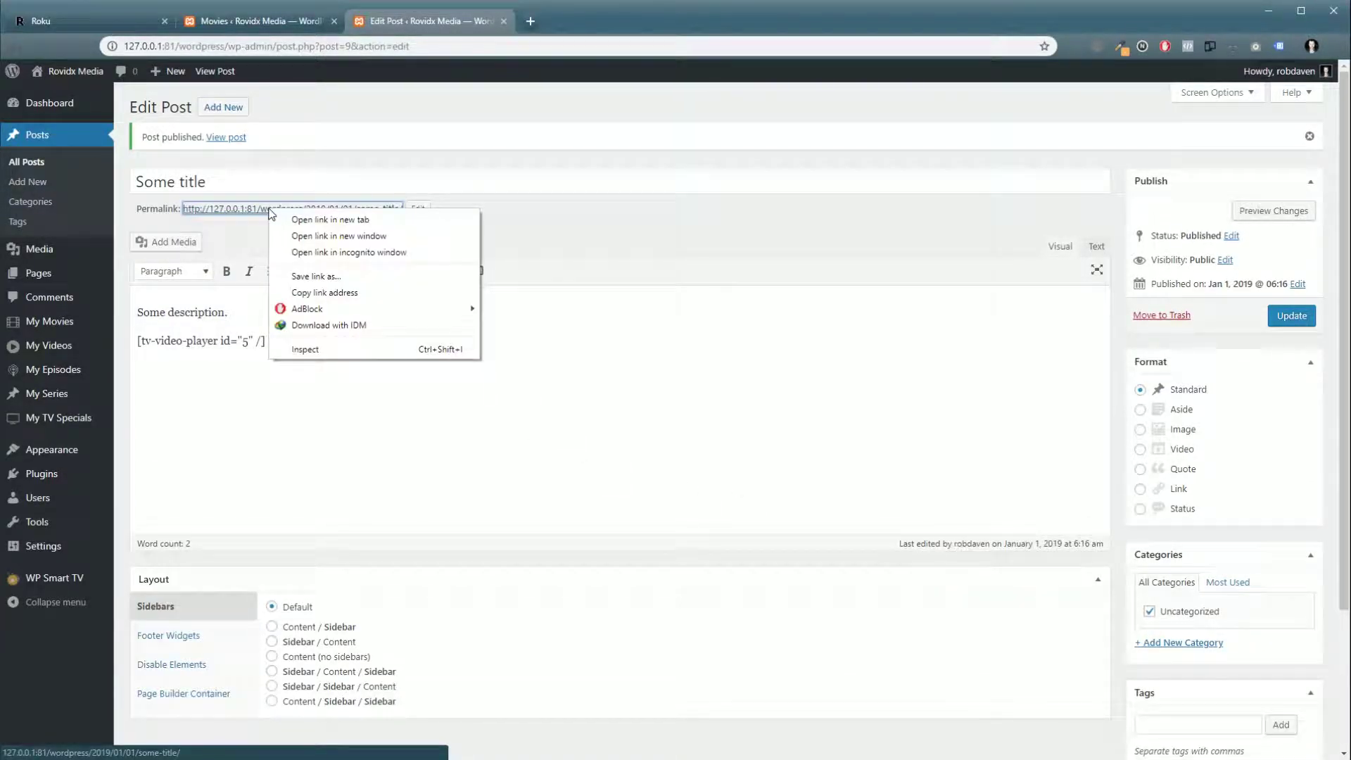
{"action": "left_click", "coordinate": [330, 220]}
{"action": "left_click", "coordinate": [587, 21]}
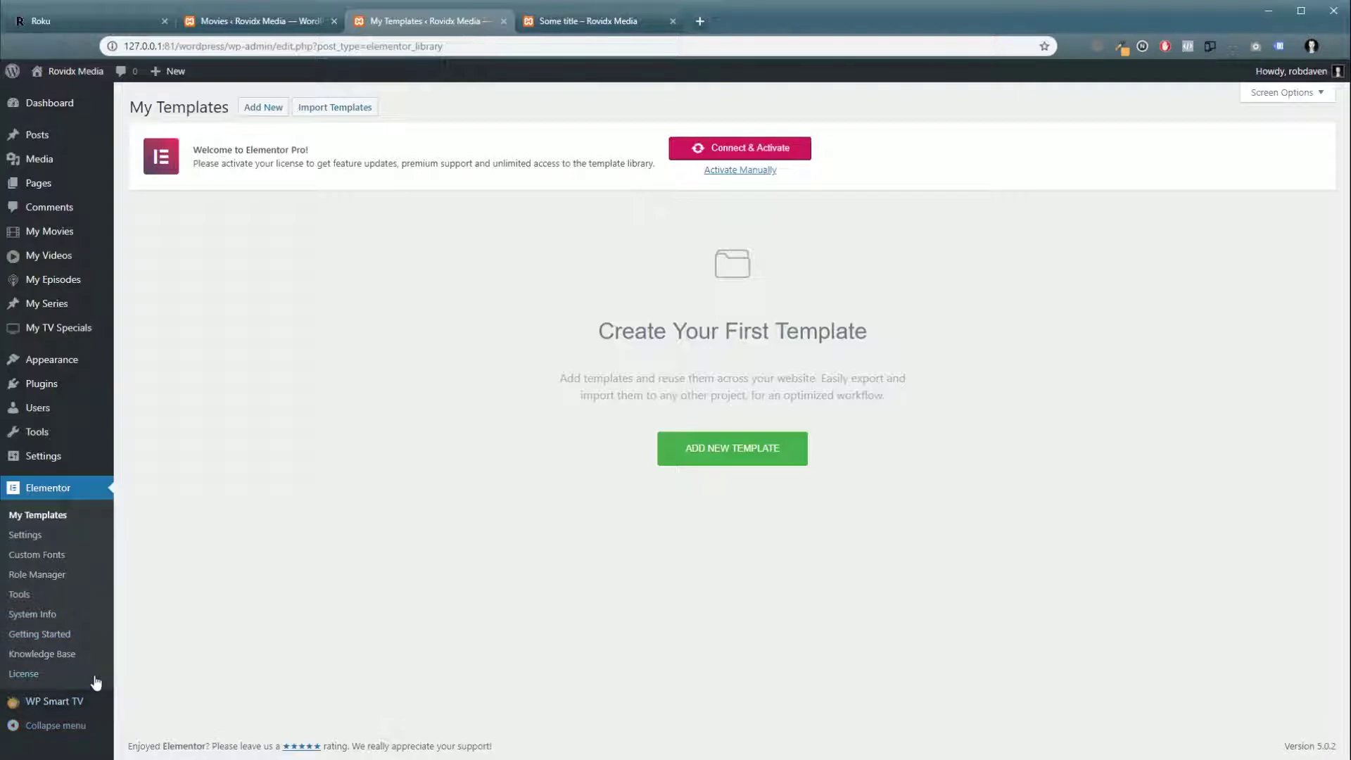
Add a new Single template for Movie posts, named 'Movie Template'
{"action": "mouse_move", "coordinate": [78, 707]}
{"action": "left_click", "coordinate": [741, 448]}
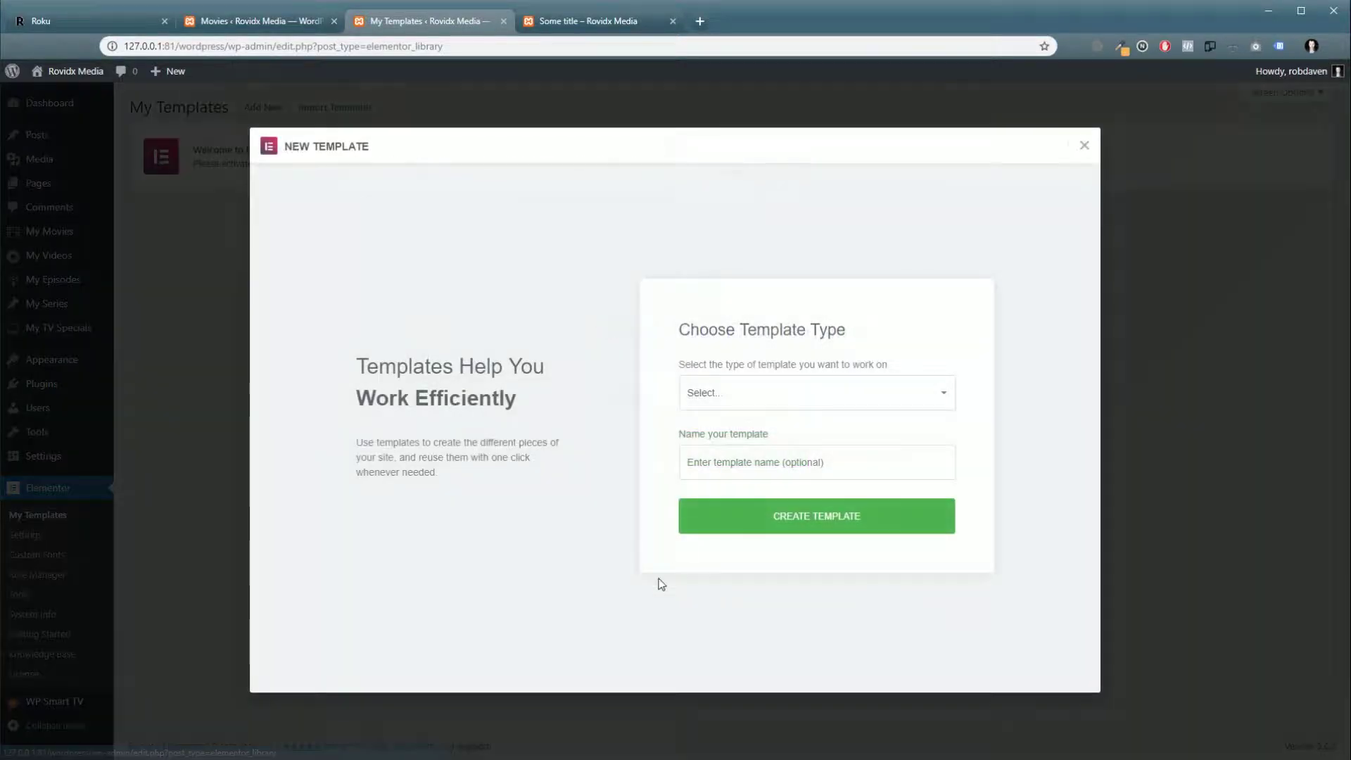
{"action": "left_click", "coordinate": [741, 394]}
{"action": "left_click", "coordinate": [703, 480]}
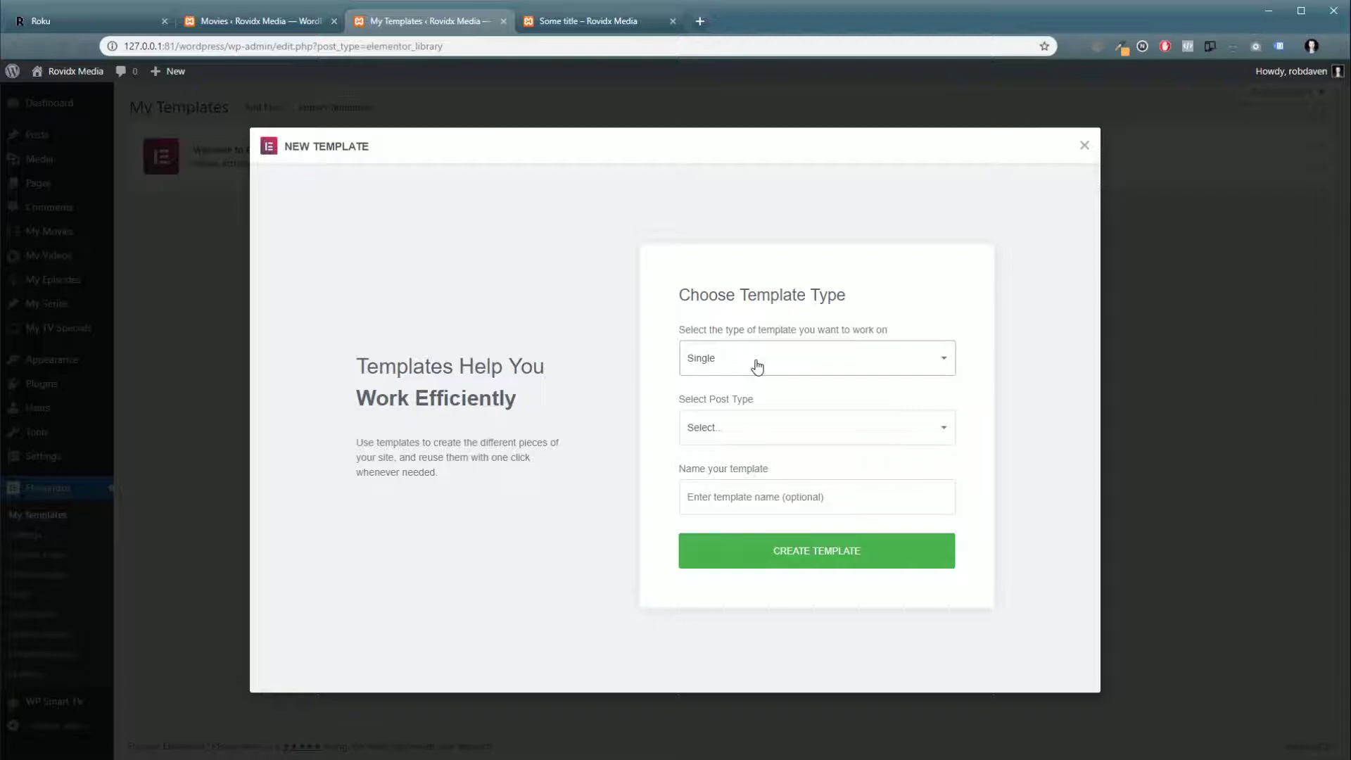
{"action": "left_click", "coordinate": [730, 431]}
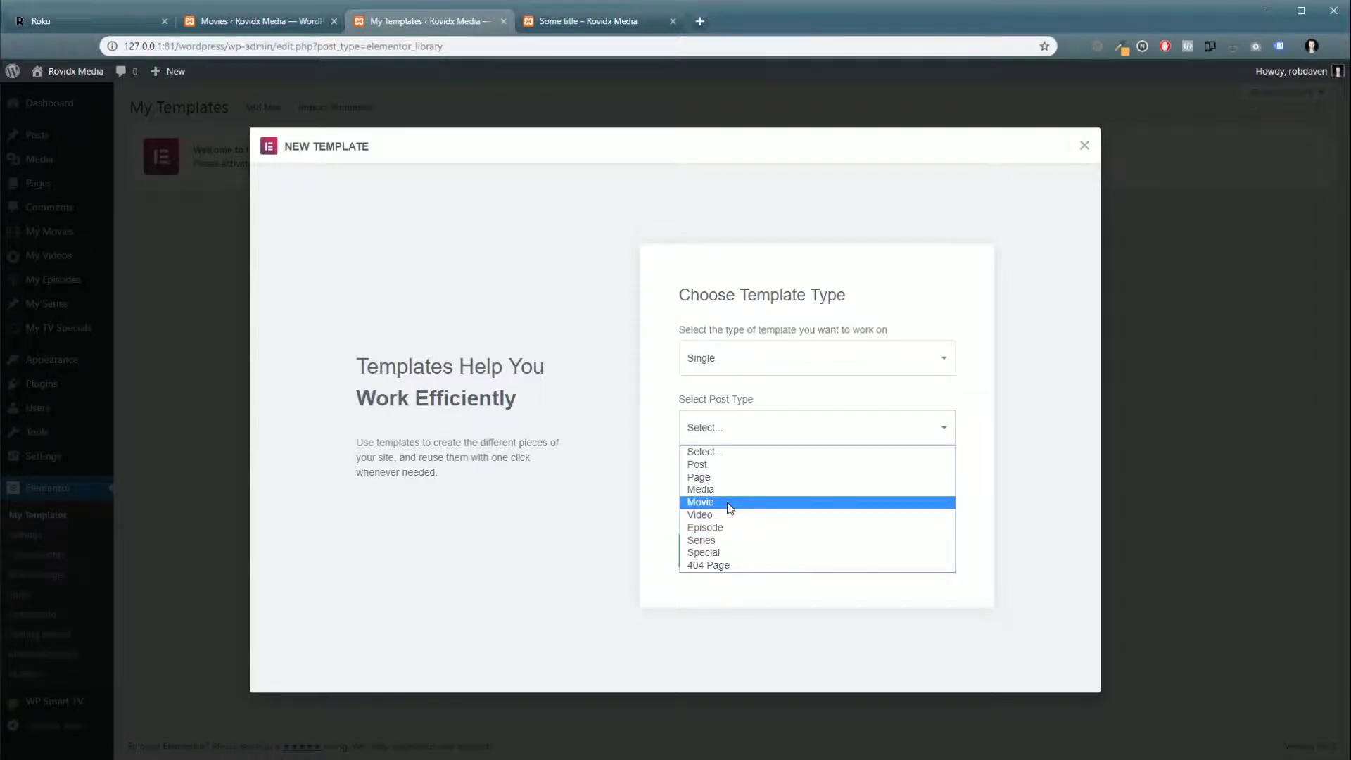
{"action": "left_click", "coordinate": [730, 504]}
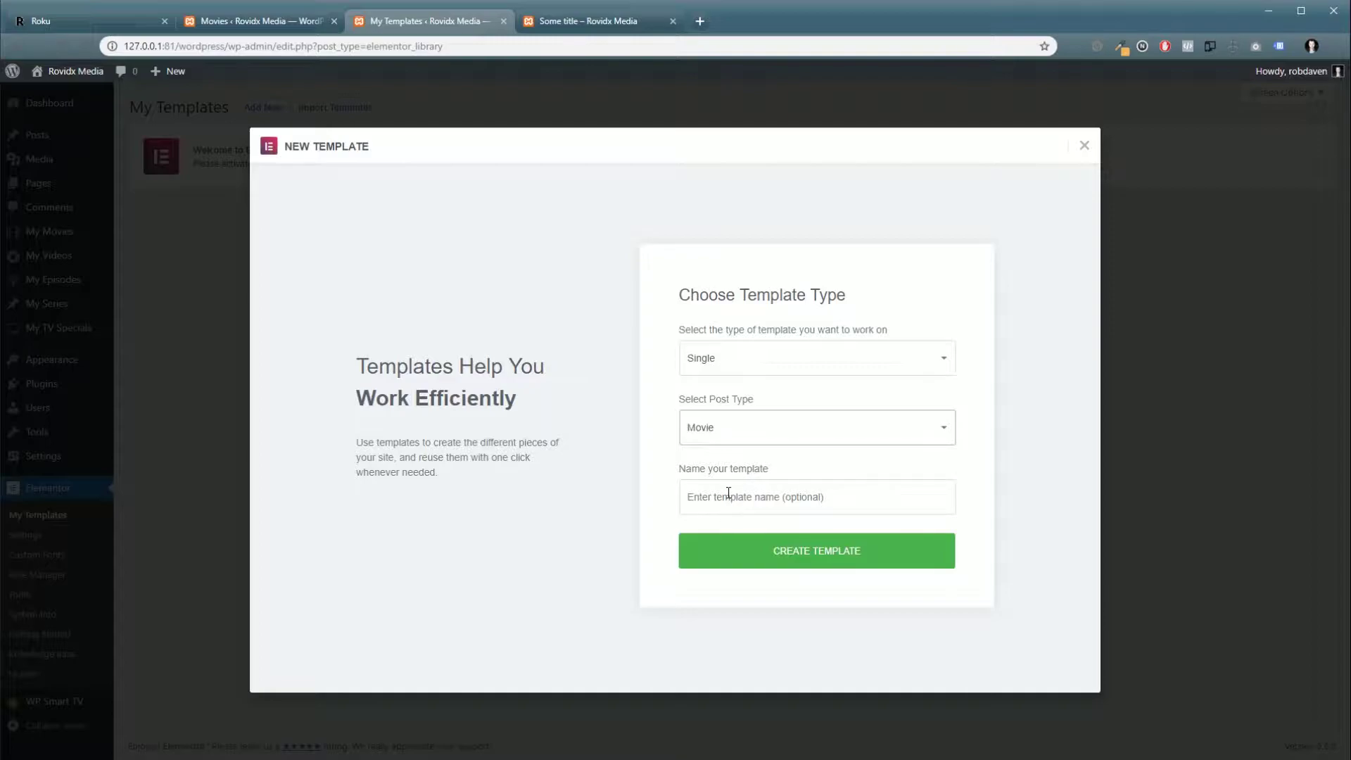
{"action": "left_click", "coordinate": [729, 492]}
{"action": "type", "text": "Mov"}
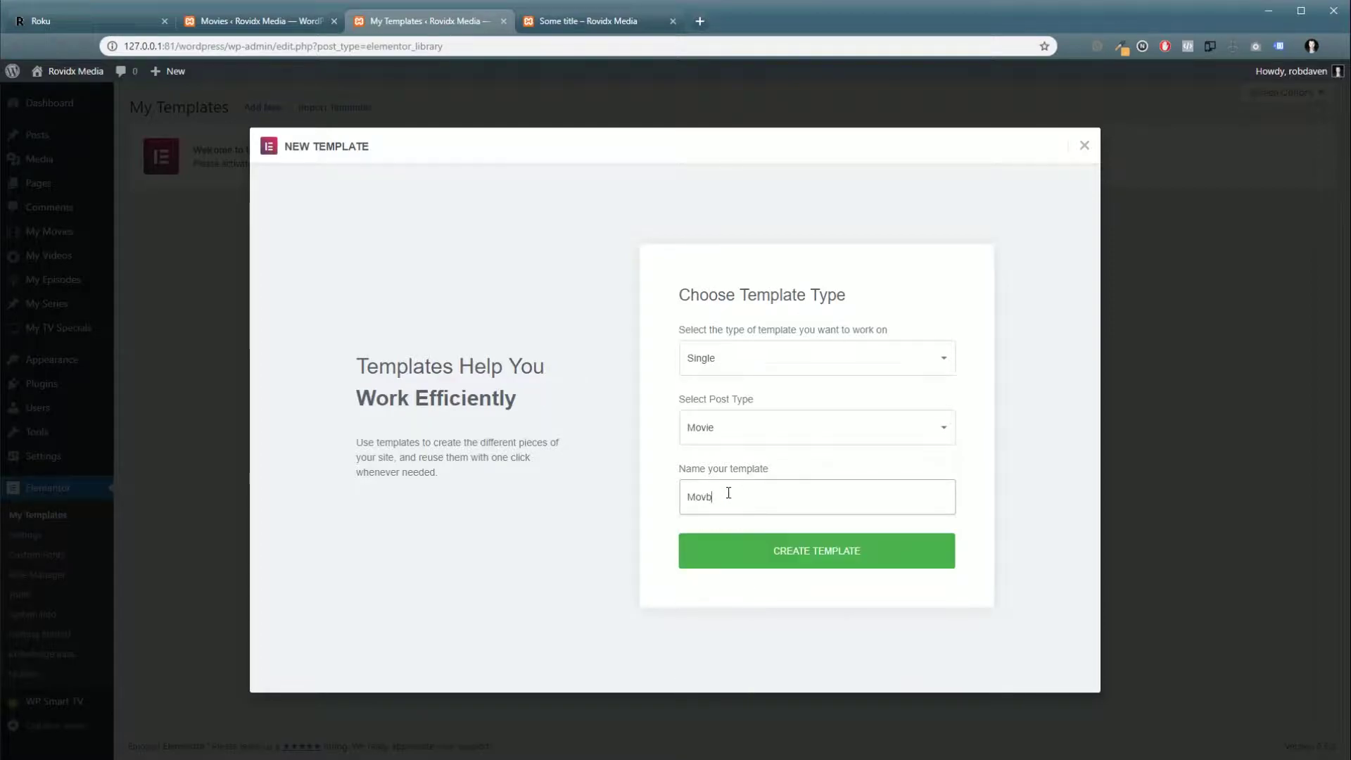
{"action": "type", "text": "ie Template"}
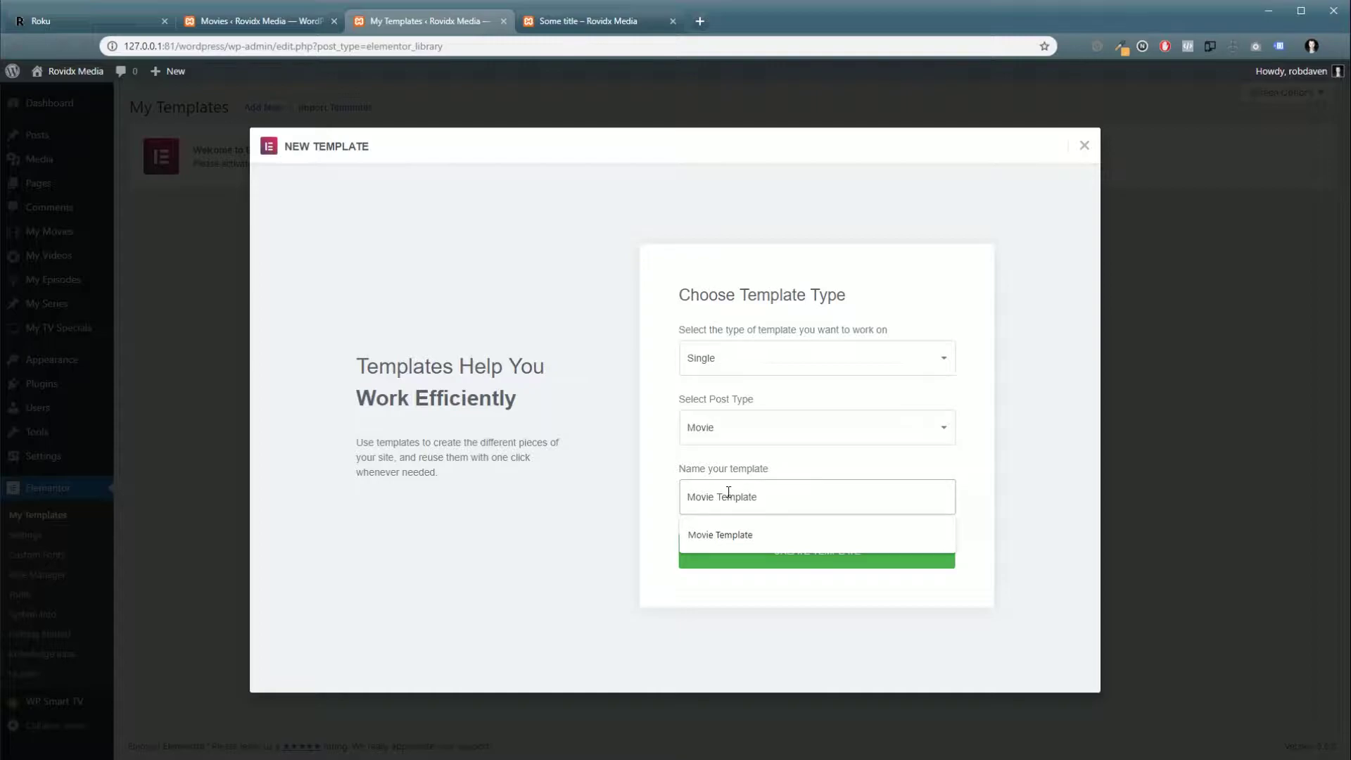
{"action": "left_click", "coordinate": [730, 542]}
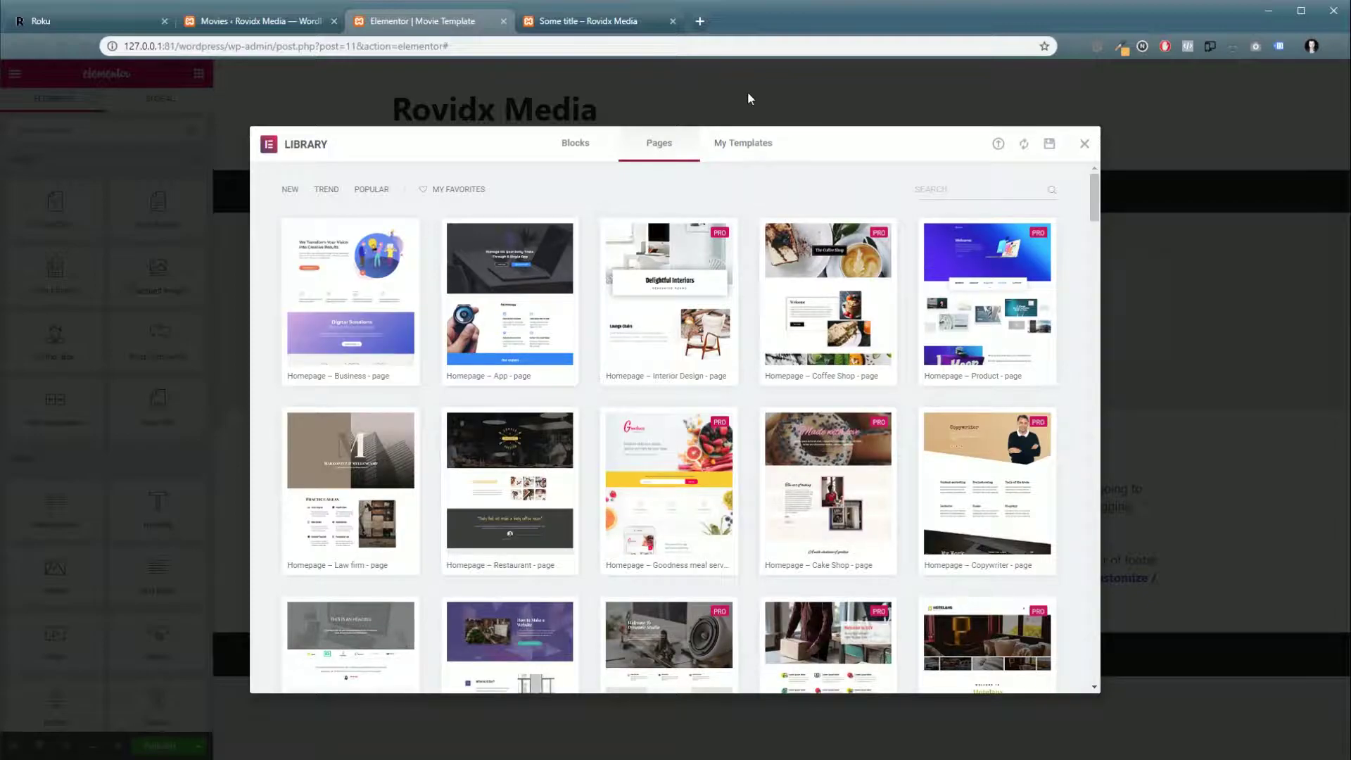
Close the template Library to reveal the empty Movie Template canvas
{"action": "left_click", "coordinate": [1084, 143]}
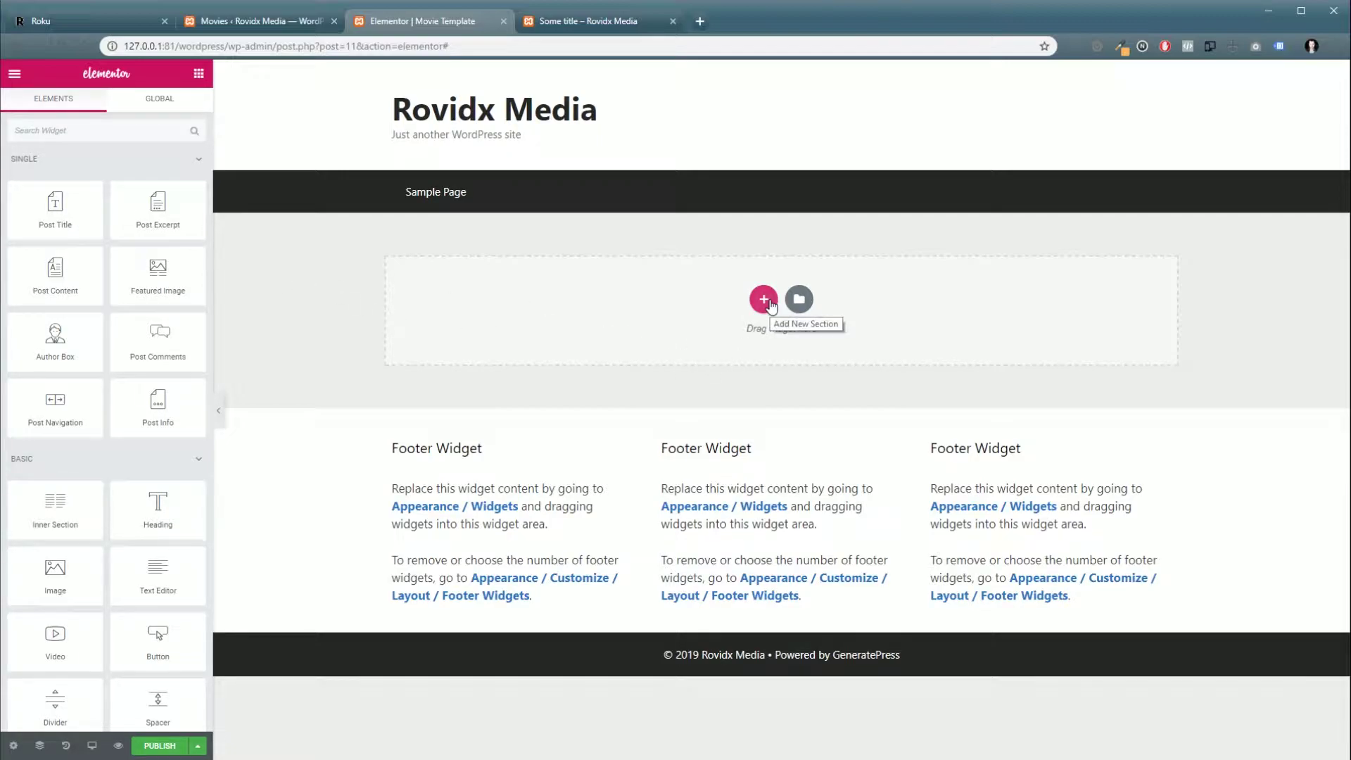
Add a single-column section and drop a Shortcode widget into it
{"action": "left_click", "coordinate": [765, 300]}
{"action": "left_click", "coordinate": [586, 339]}
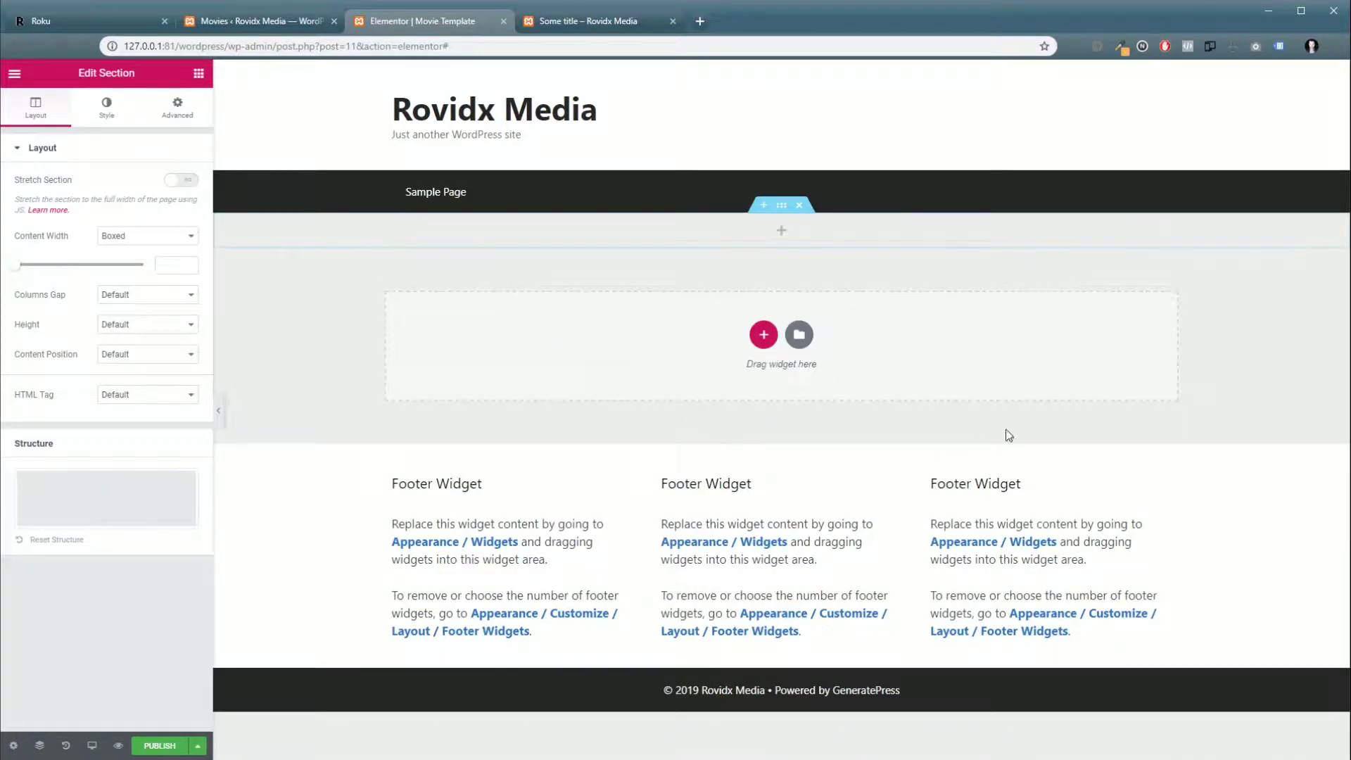
{"action": "left_click", "coordinate": [201, 76]}
{"action": "left_click", "coordinate": [106, 130]}
{"action": "type", "text": "sho"}
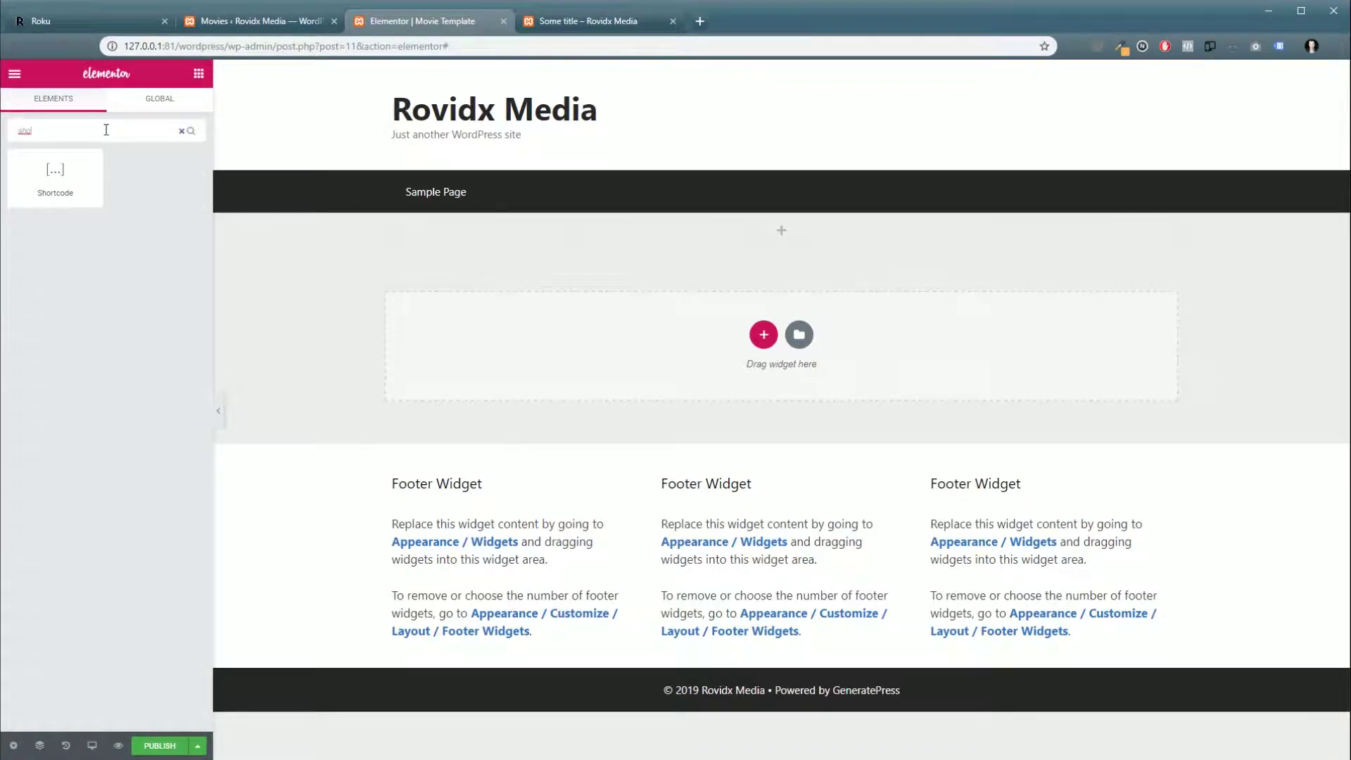
{"action": "left_click_drag", "start_coordinate": [55, 172], "coordinate": [675, 225]}
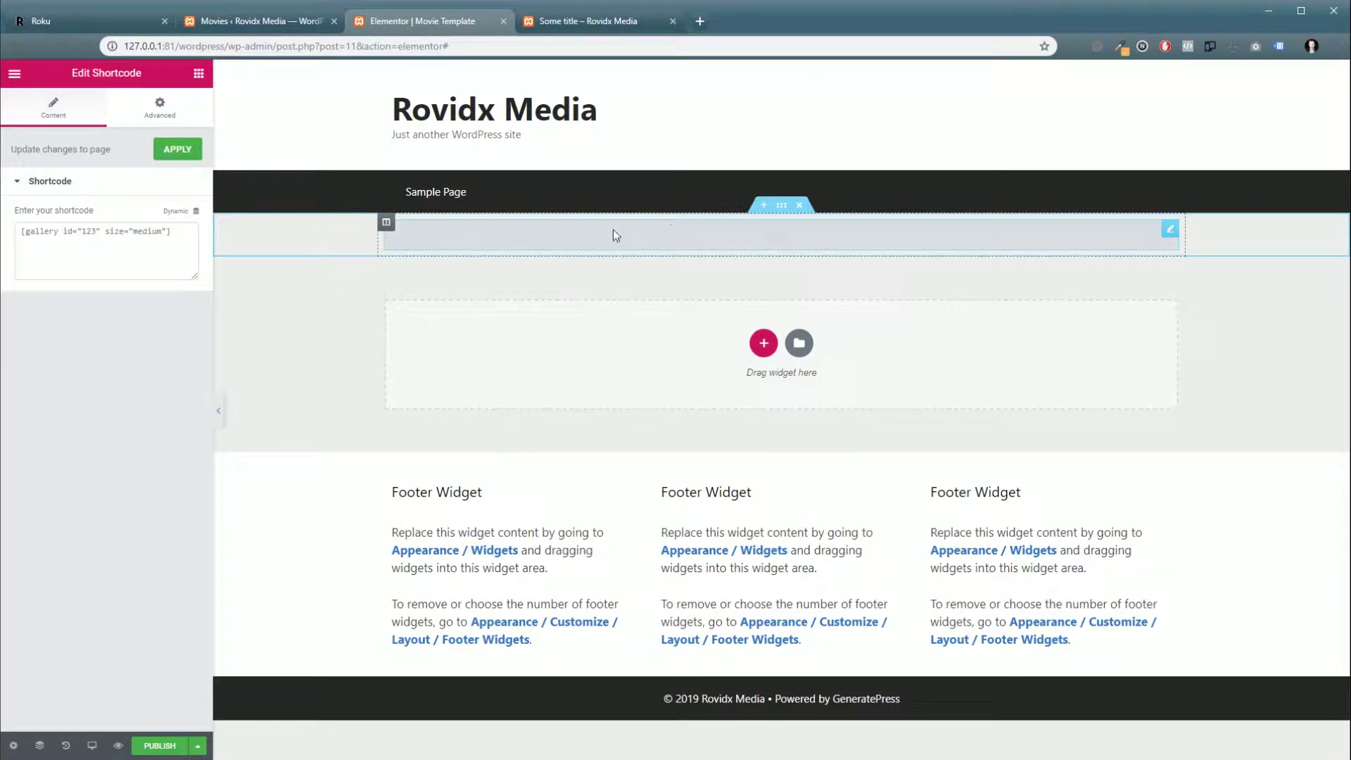
Replace the gallery shortcode with [tv-video-player id="XXX" /], then remove the id attribute
{"action": "left_click", "coordinate": [93, 245]}
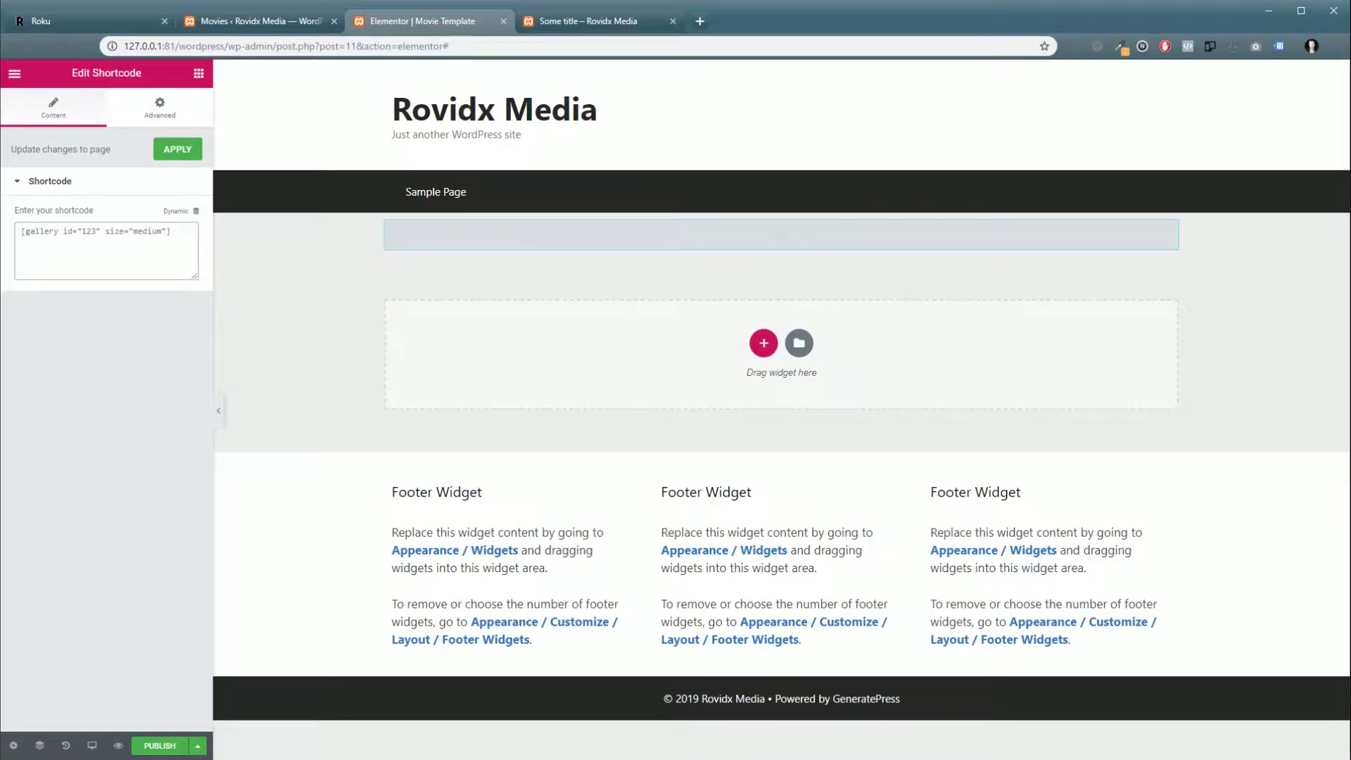
{"action": "key", "text": "ctrl+Tab"}
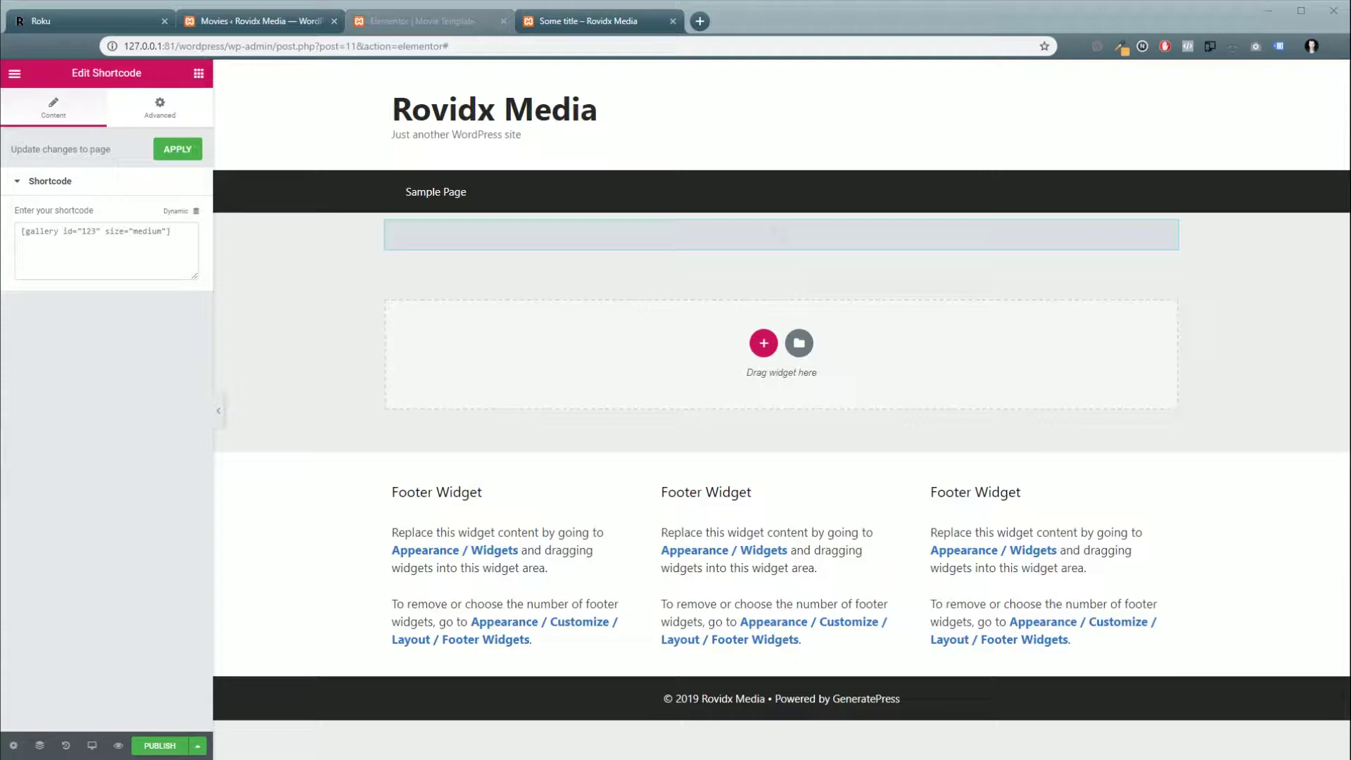
{"action": "key", "text": "ctrl+shift+Tab"}
{"action": "key", "text": "ctrl+a"}
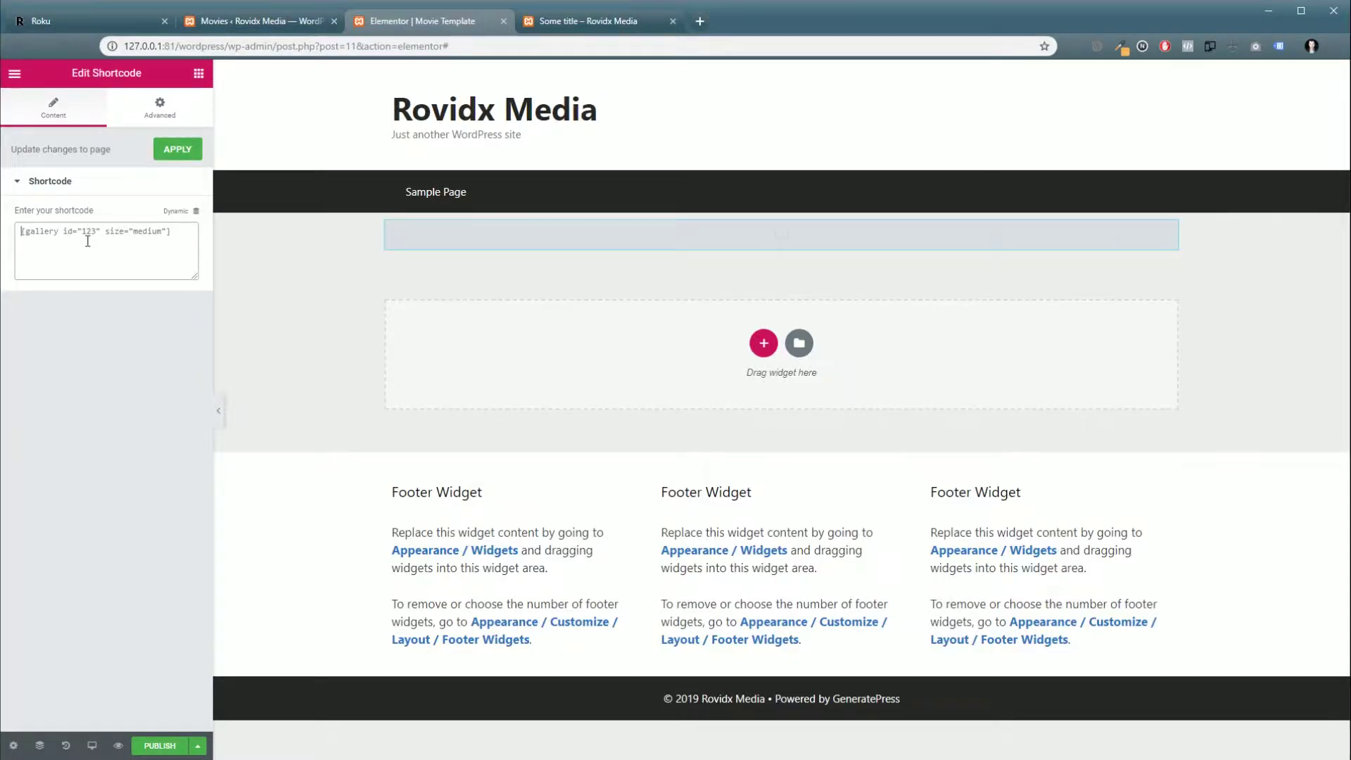
{"action": "type", "text": "[tv-video-player id=\"XXX\" /]"}
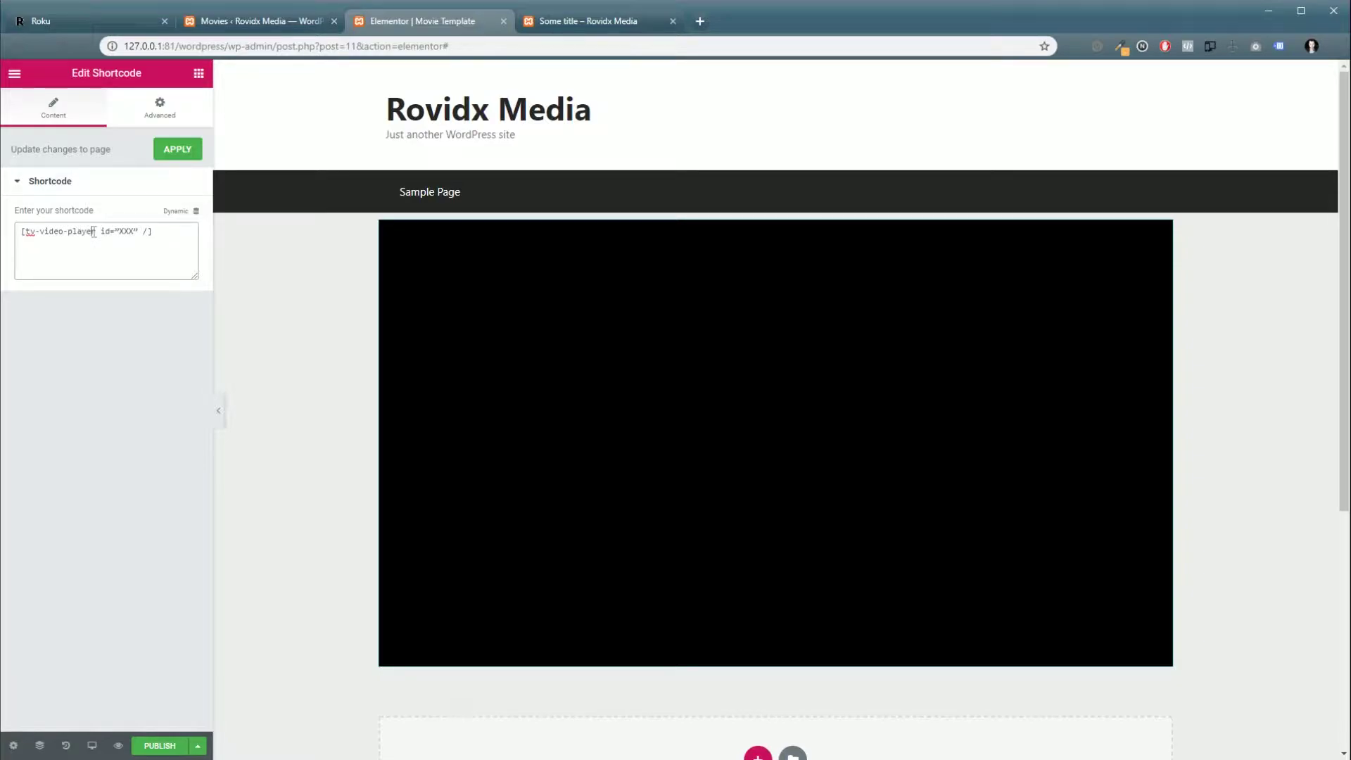
{"action": "left_click_drag", "start_coordinate": [97, 231], "coordinate": [141, 231]}
{"action": "key", "text": "BackSpace"}
Apply the shortcode, then place Post Content below the player and Post Title above it
{"action": "left_click", "coordinate": [178, 151]}
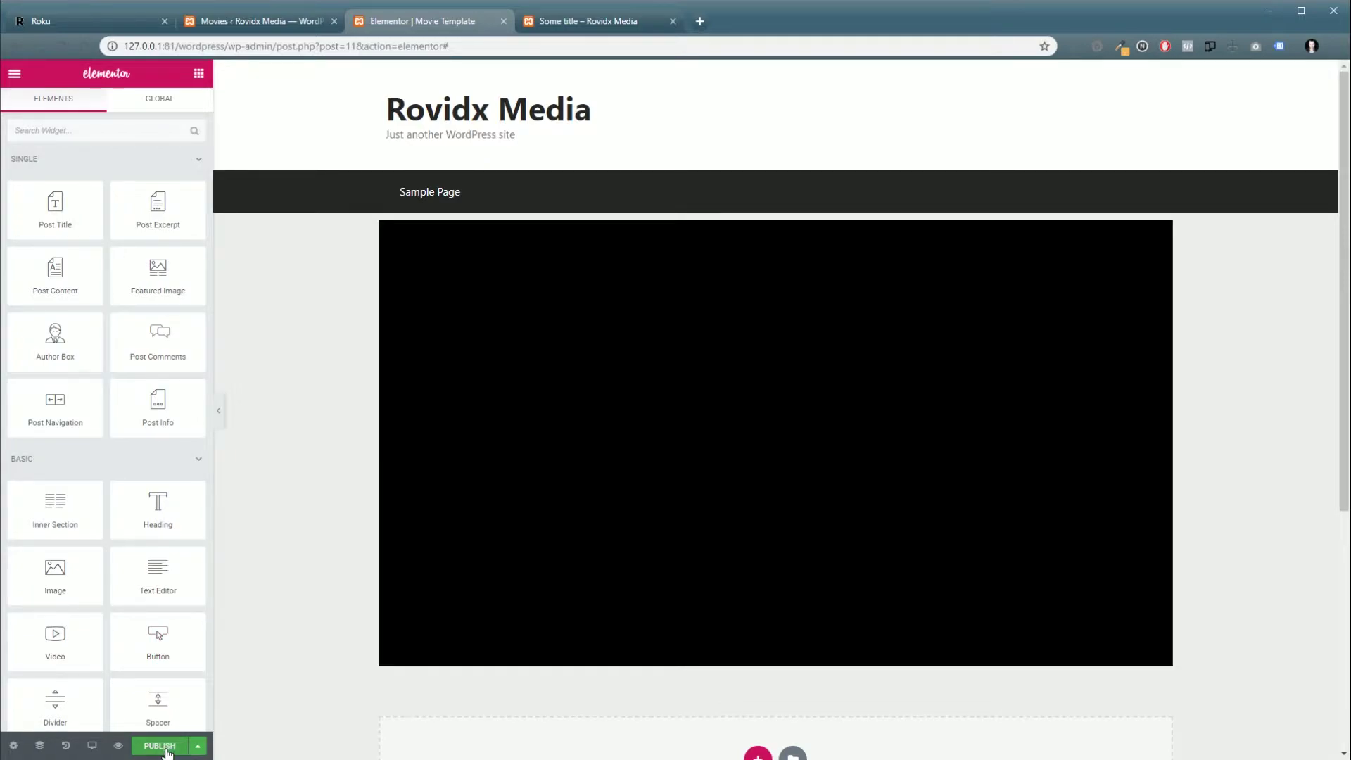
{"action": "left_click", "coordinate": [166, 751]}
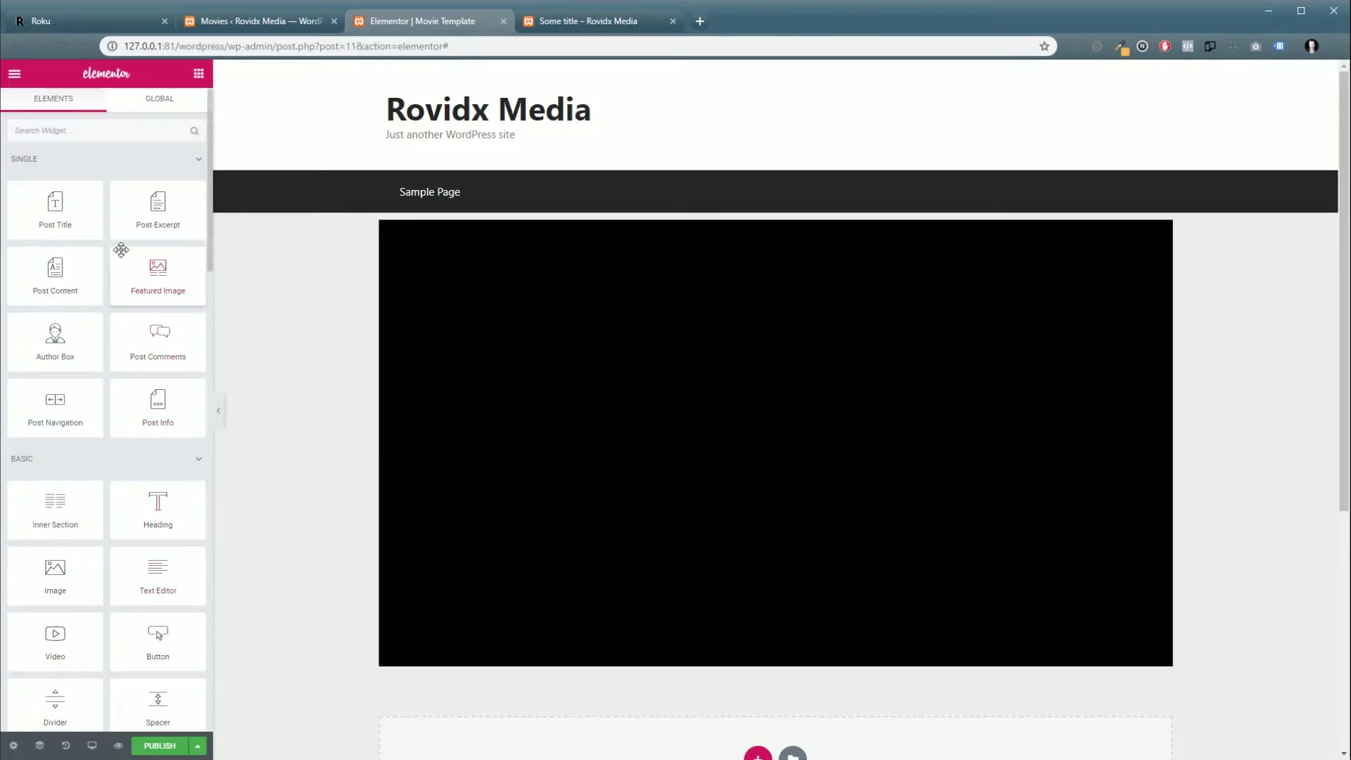
{"action": "left_click_drag", "start_coordinate": [61, 277], "coordinate": [654, 670]}
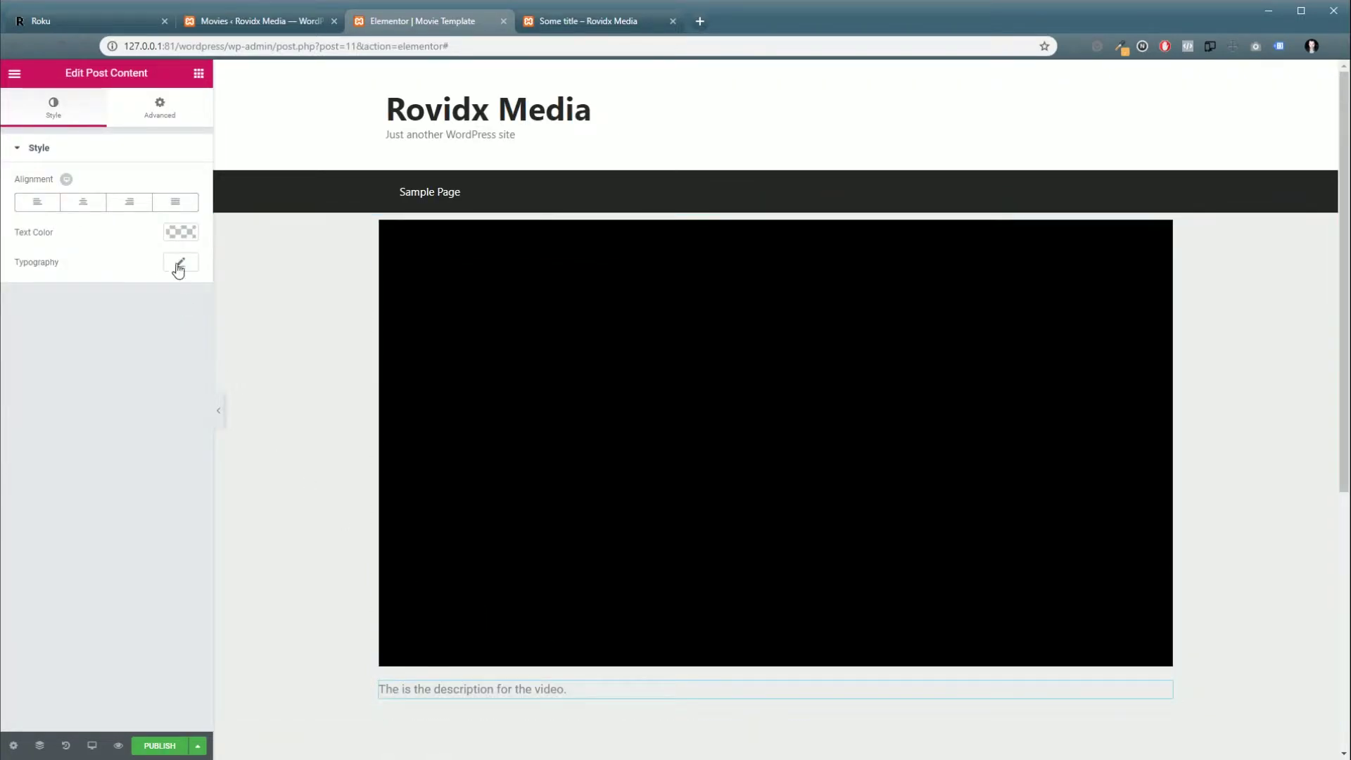
{"action": "left_click", "coordinate": [199, 74]}
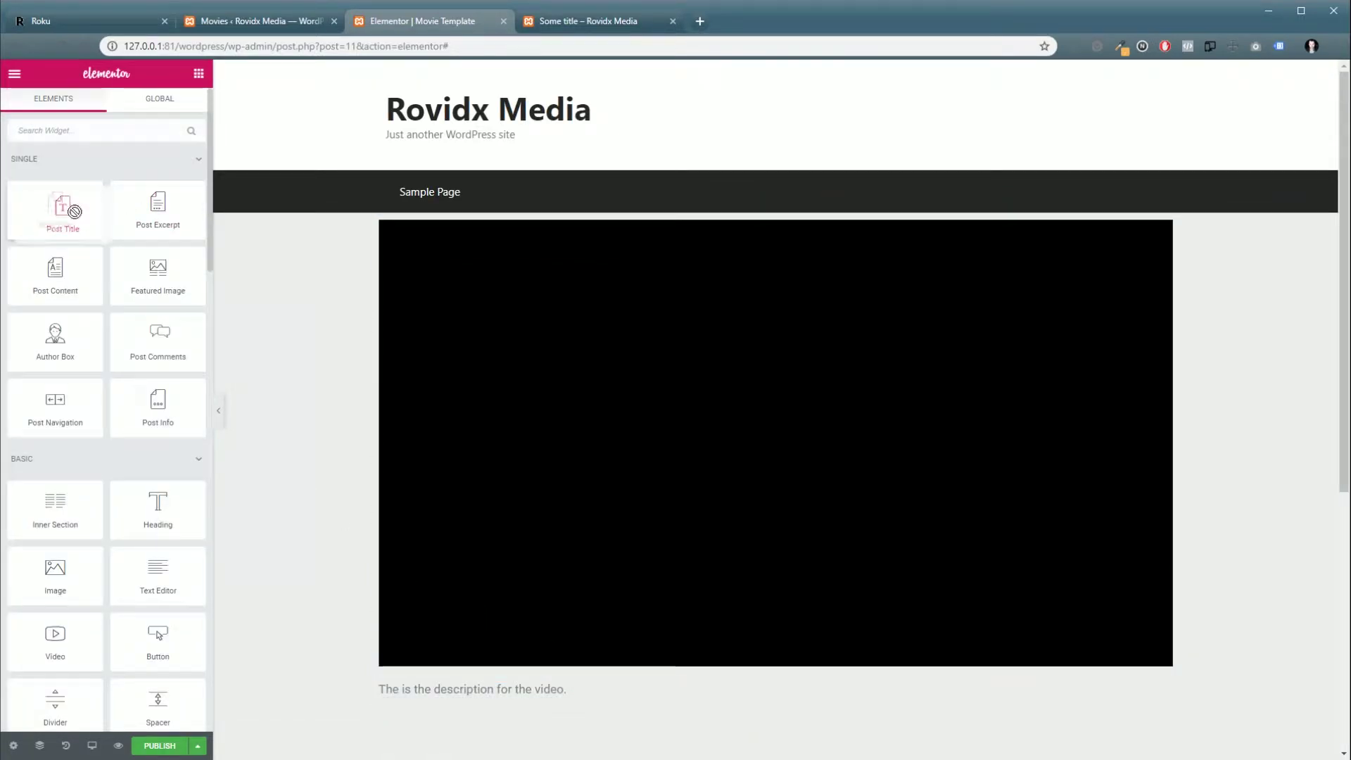
{"action": "left_click_drag", "start_coordinate": [75, 211], "coordinate": [710, 239]}
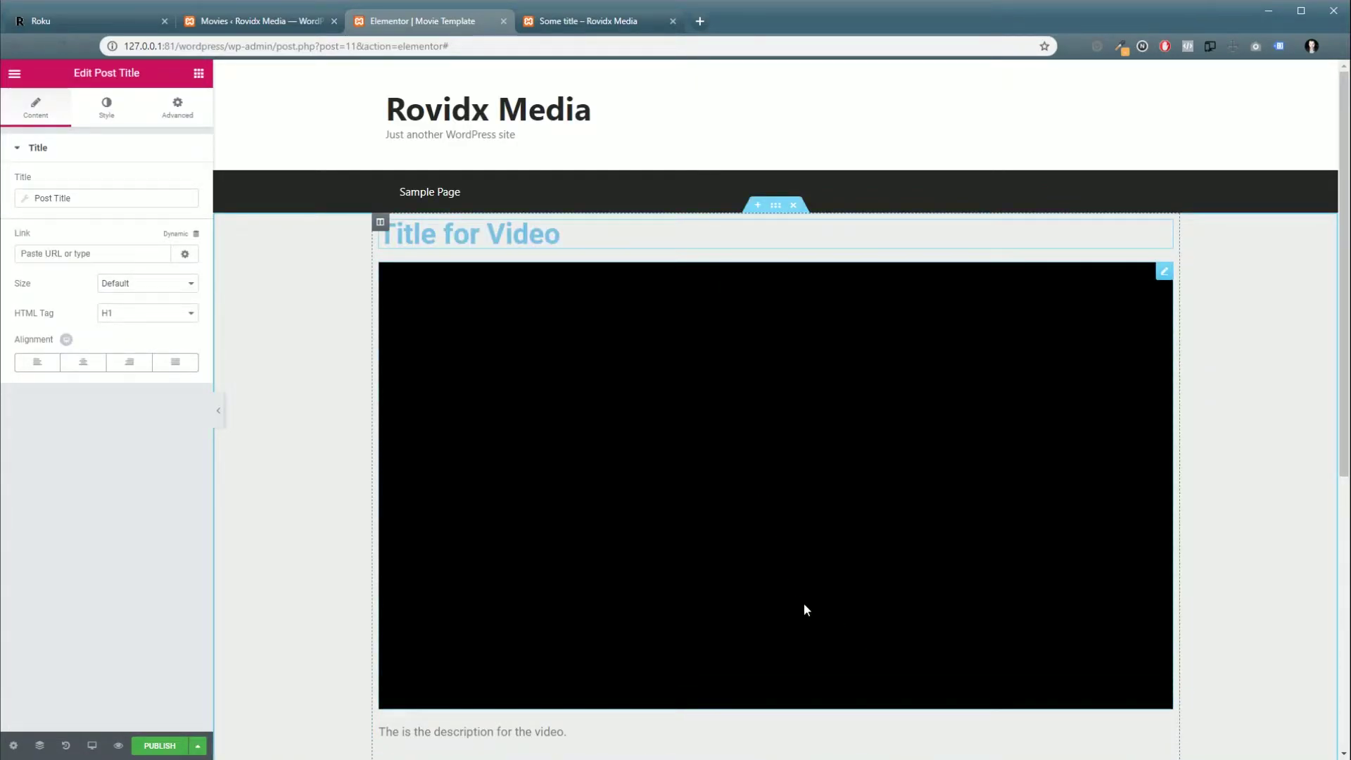
Publish the Movie Template with the Include All Movies condition, then return to the Movies list
{"action": "left_click", "coordinate": [158, 746]}
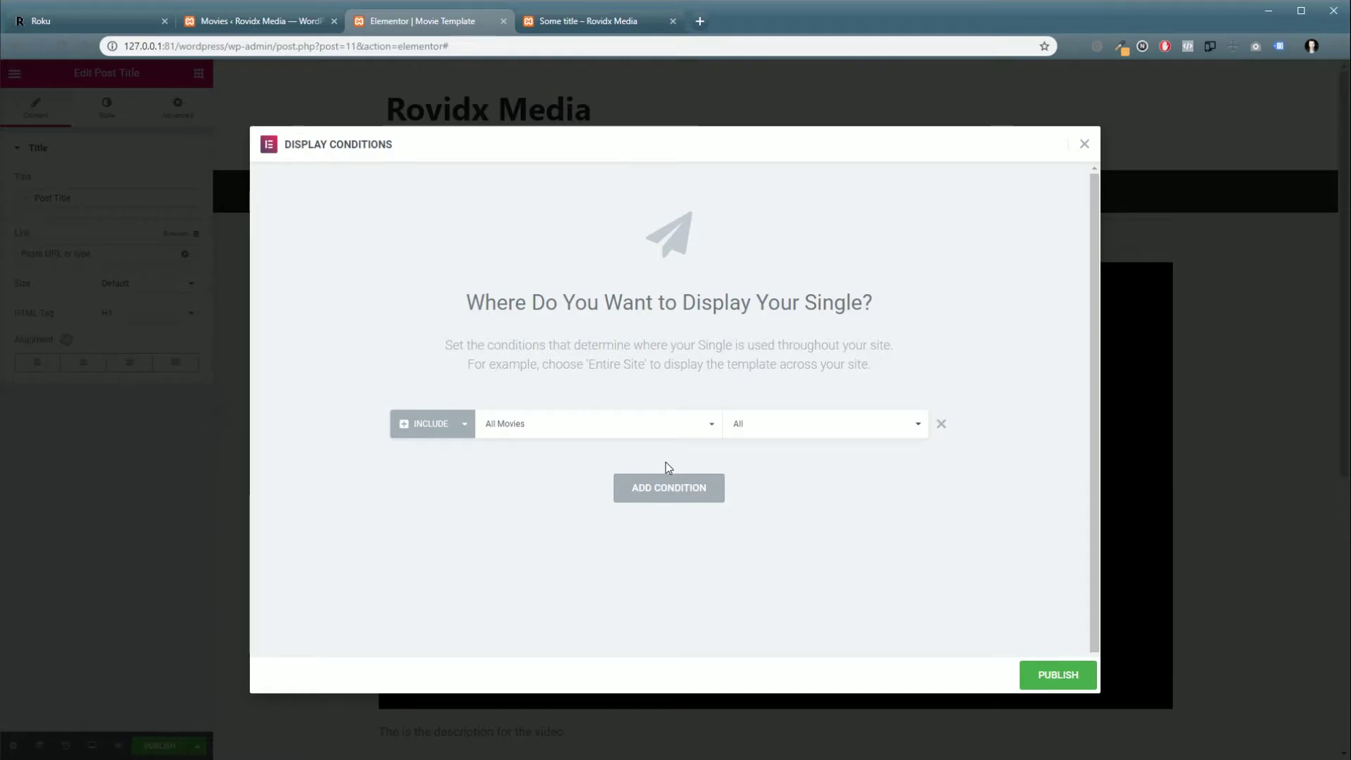
{"action": "left_click", "coordinate": [1065, 675]}
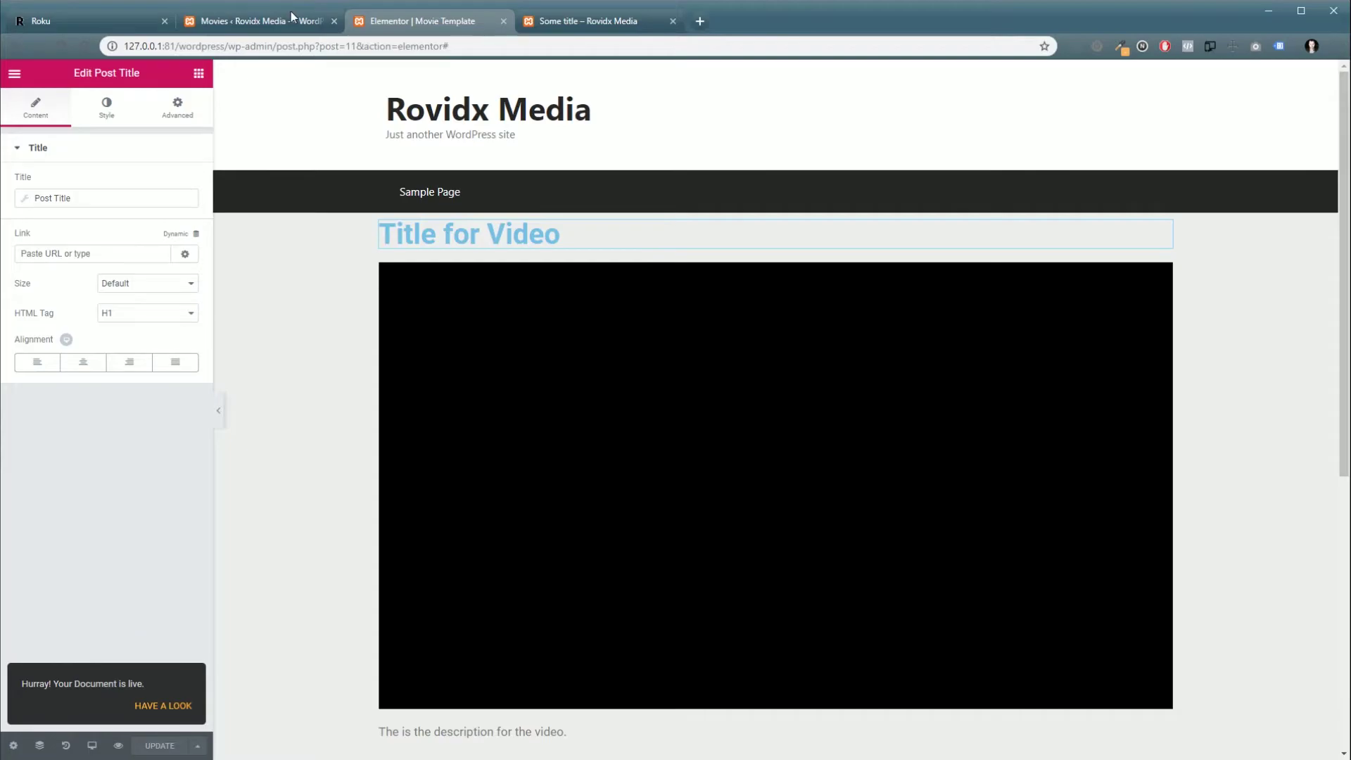
{"action": "left_click", "coordinate": [290, 14]}
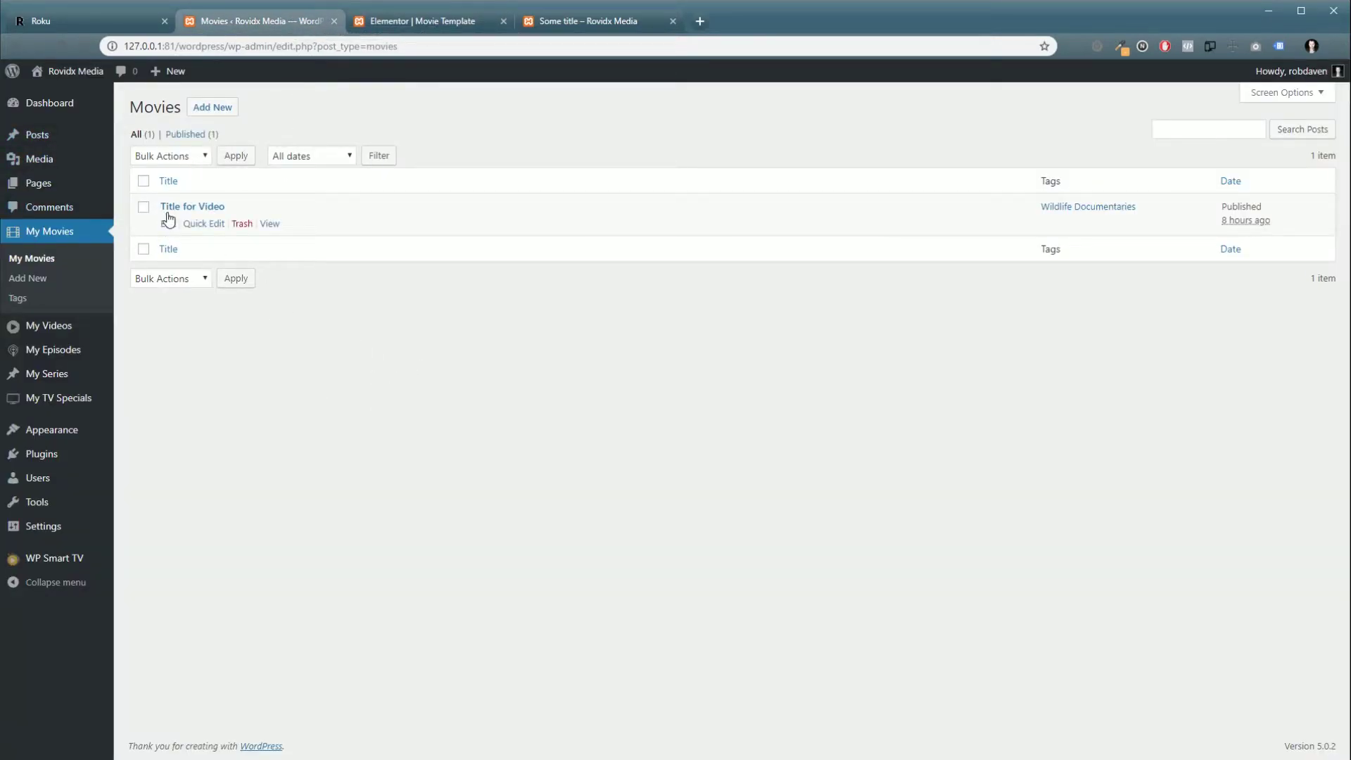
Open the 'Title for Video' movie page in a new tab, dismiss the download overlay and pause the video
{"action": "right_click", "coordinate": [274, 229]}
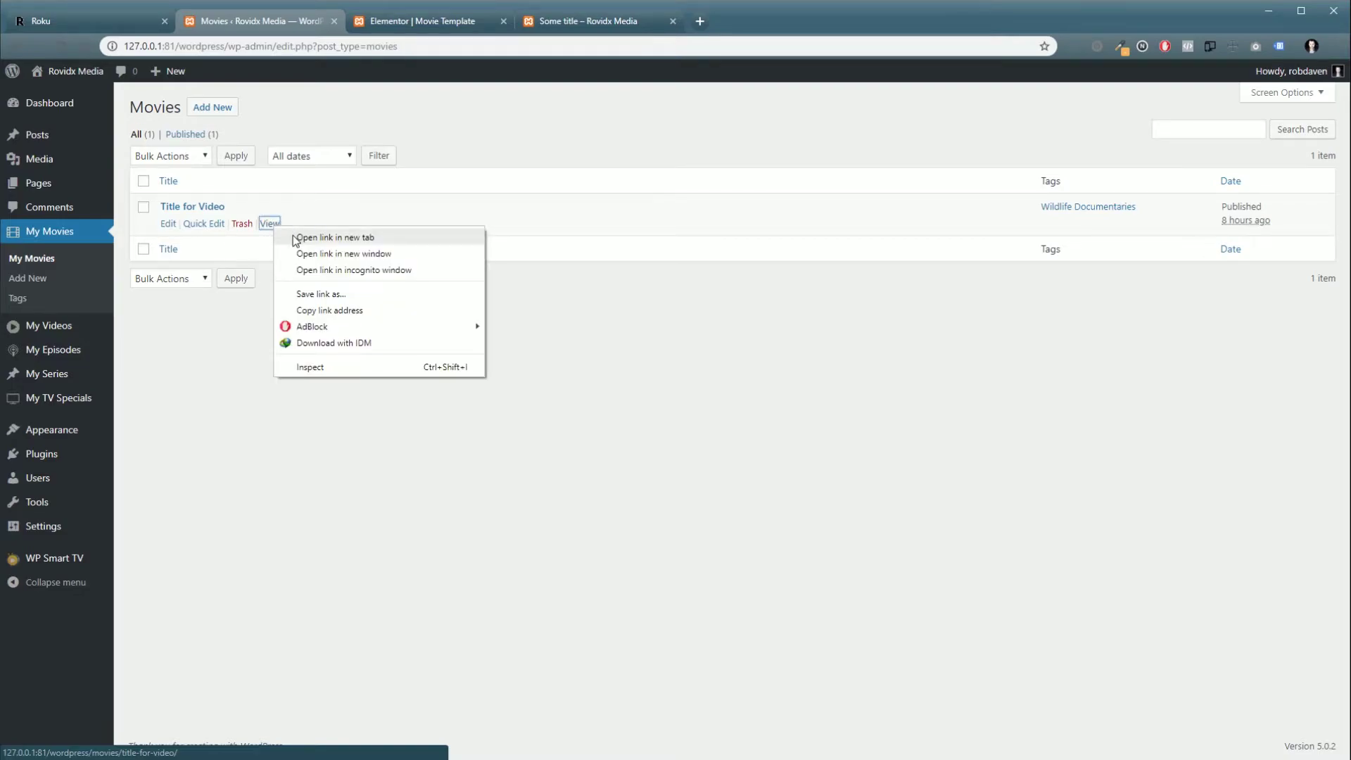
{"action": "left_click", "coordinate": [296, 237]}
{"action": "left_click", "coordinate": [777, 20]}
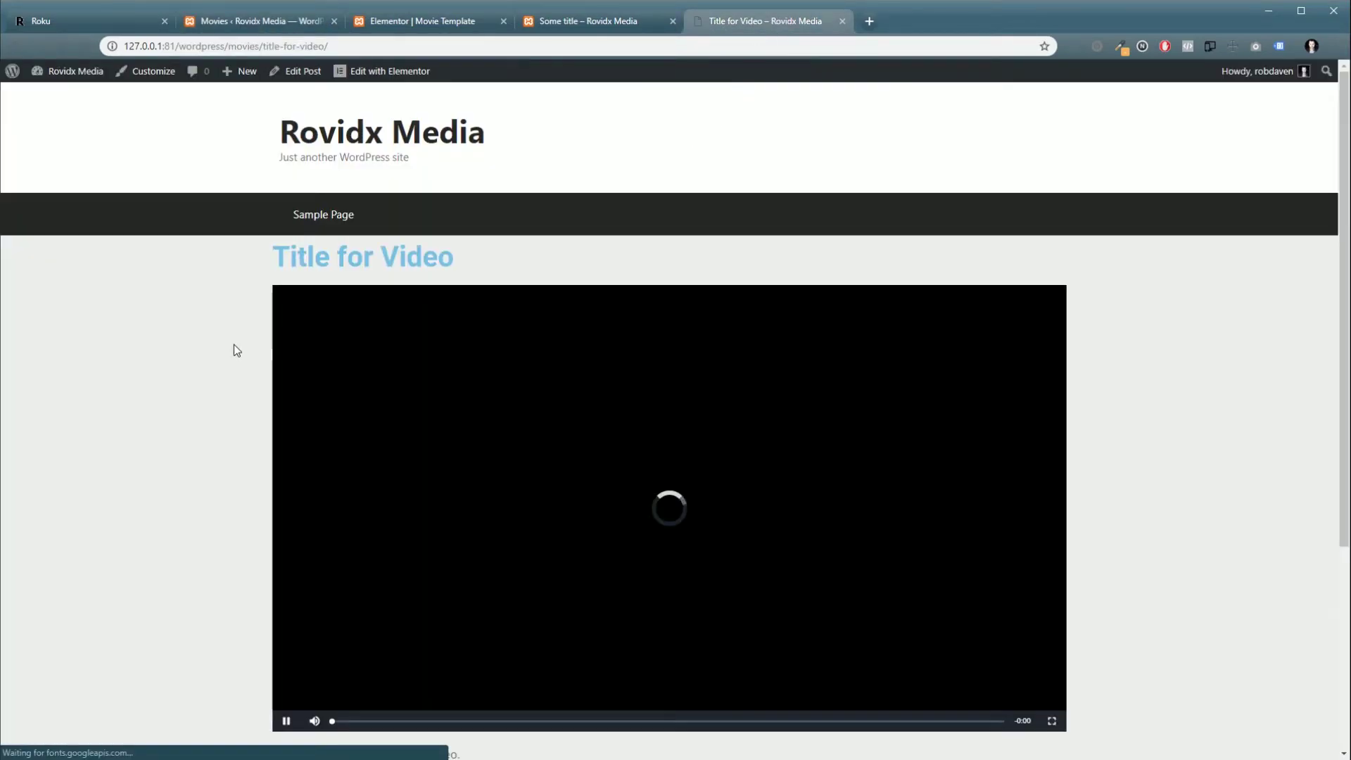
{"action": "scroll", "coordinate": [162, 324], "scroll_direction": "down", "scroll_amount": 3}
{"action": "scroll", "coordinate": [162, 324], "scroll_direction": "up", "scroll_amount": 1}
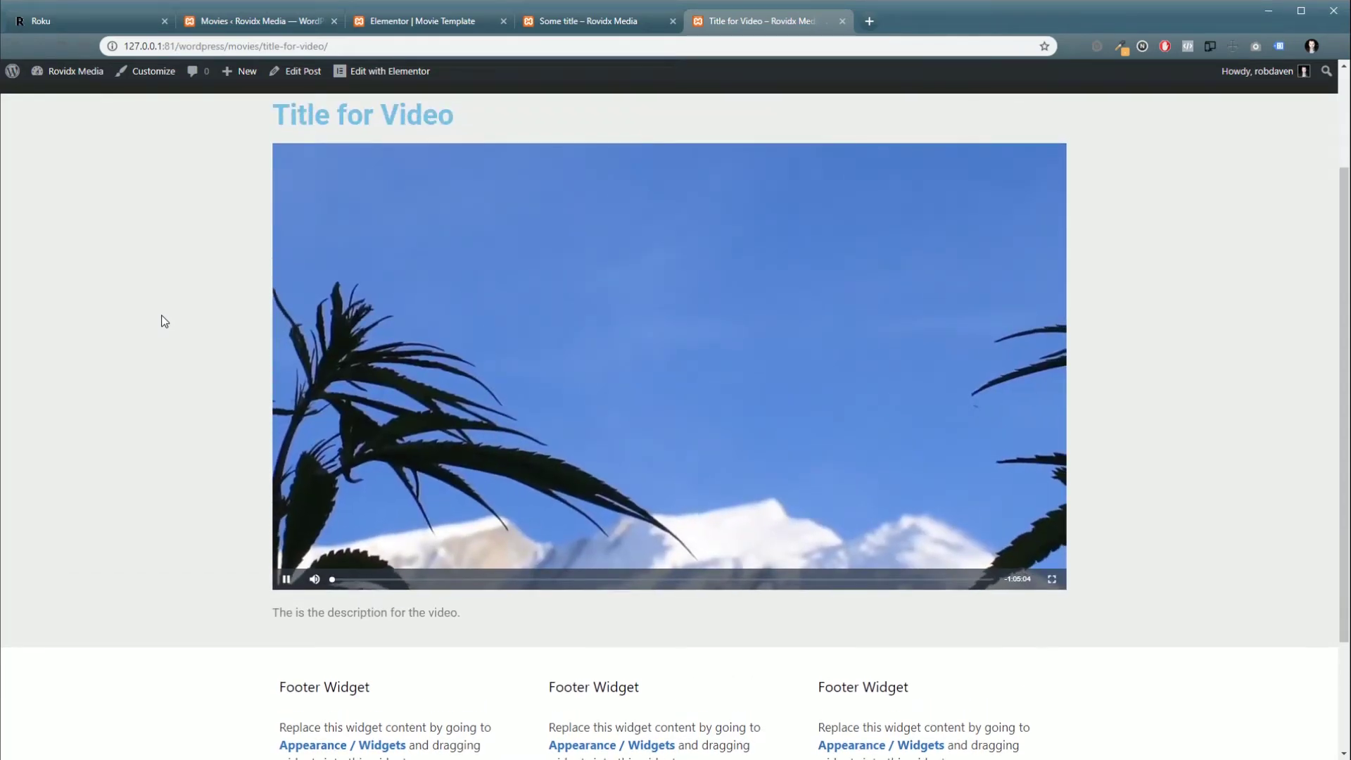
{"action": "scroll", "coordinate": [163, 322], "scroll_direction": "up", "scroll_amount": 1}
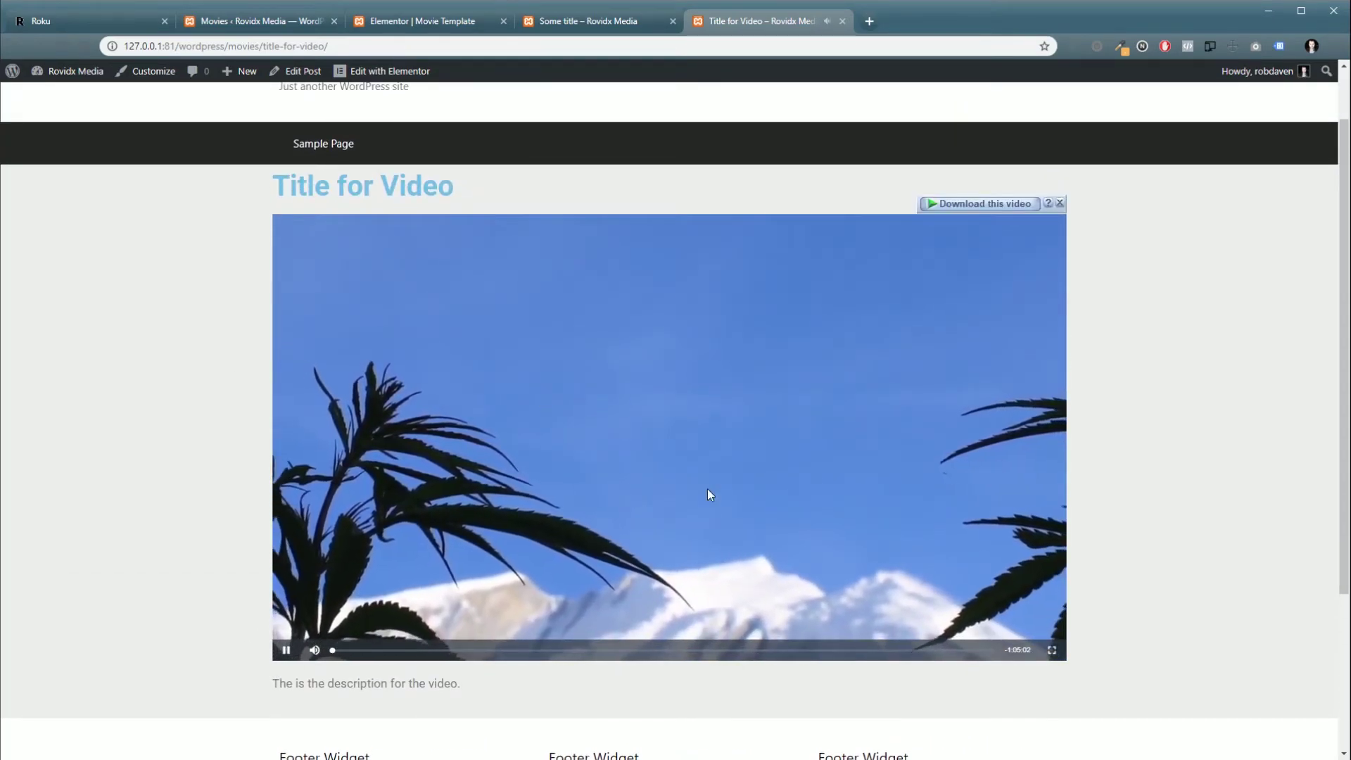
{"action": "left_click", "coordinate": [1060, 204]}
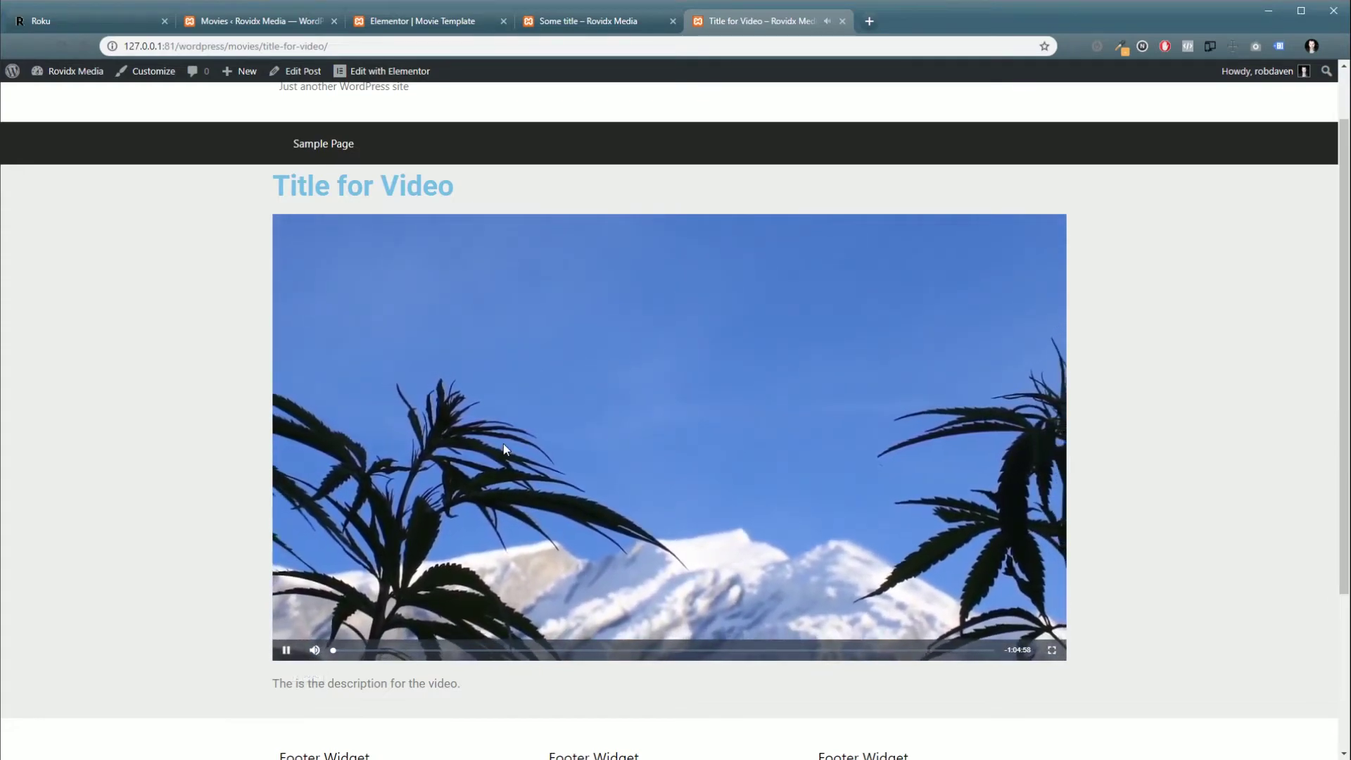
{"action": "left_click", "coordinate": [286, 650]}
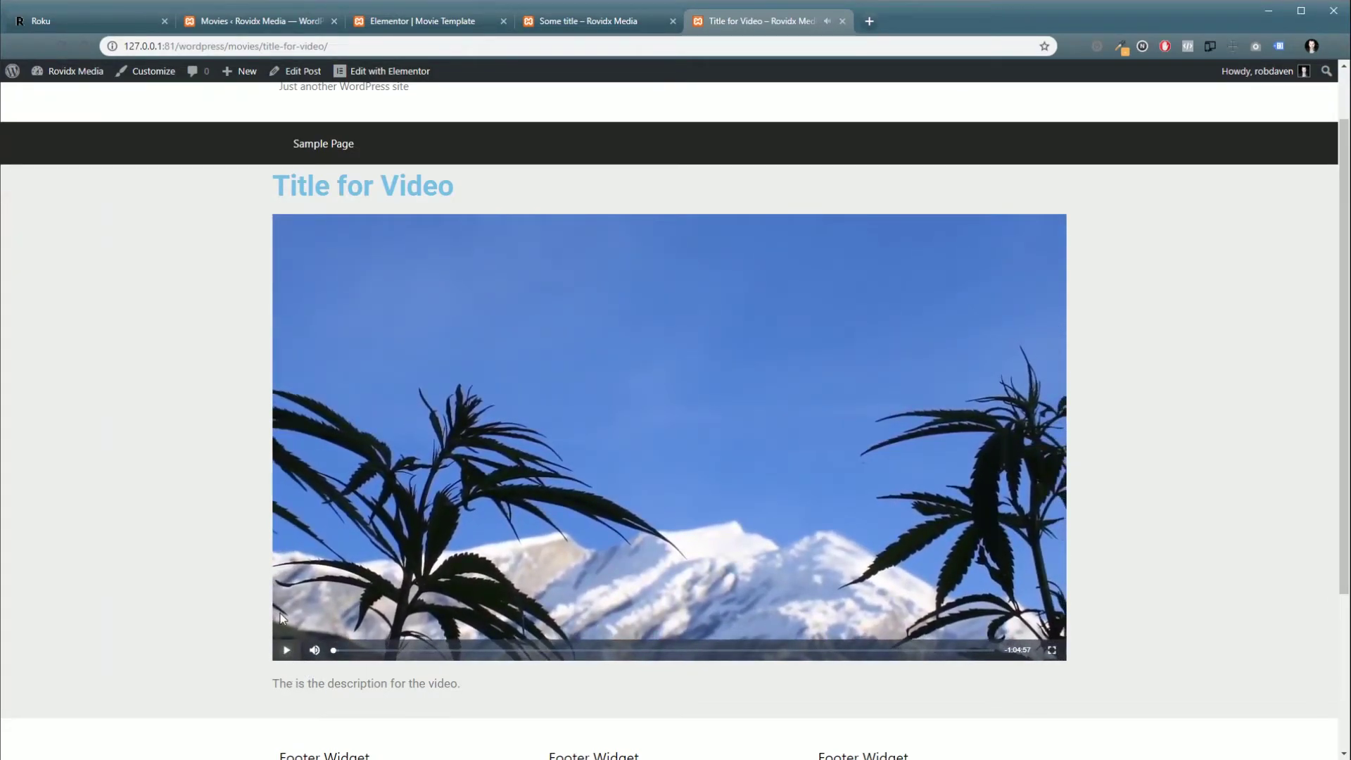